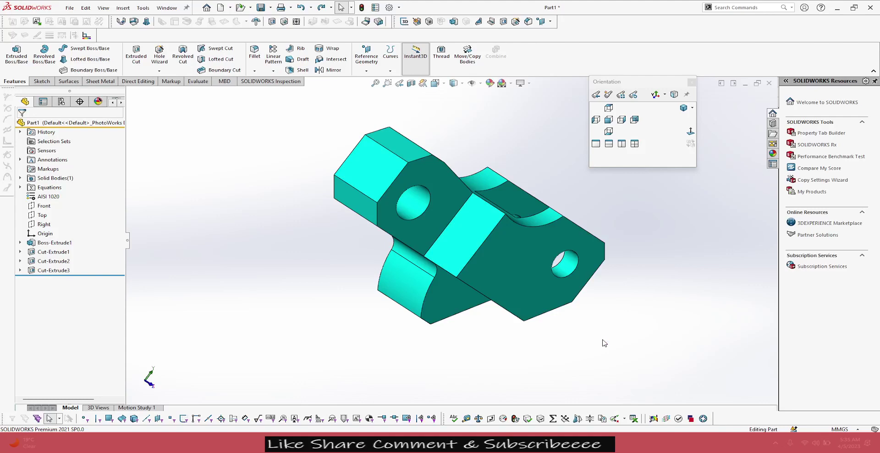
- Orbit the tool block to view it from the front
middle_drag(286, 232, 519, 406)
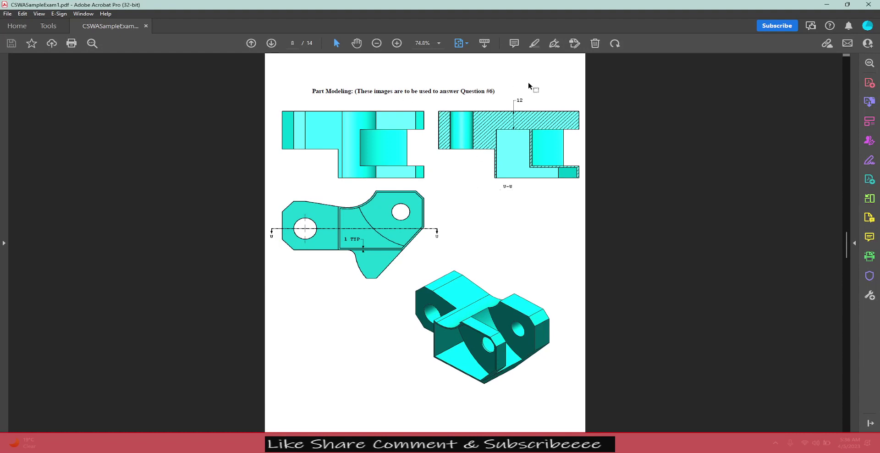
scroll(483, 138, down, 3)
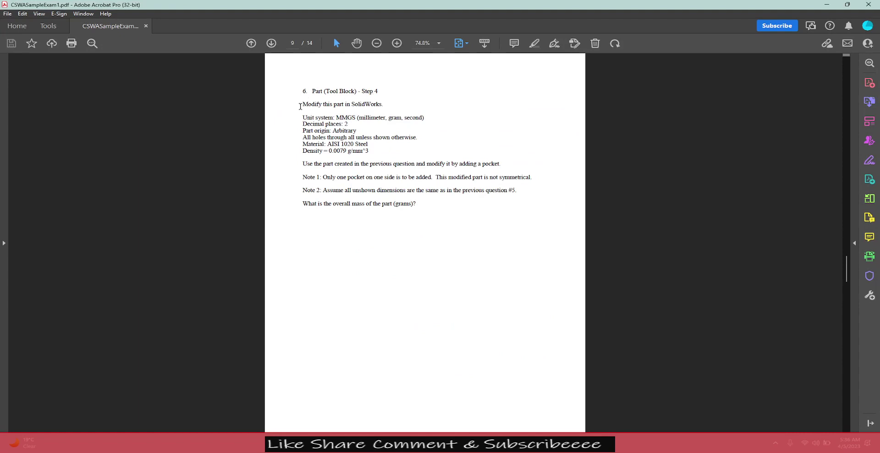
drag(302, 106, 378, 109)
drag(302, 119, 370, 148)
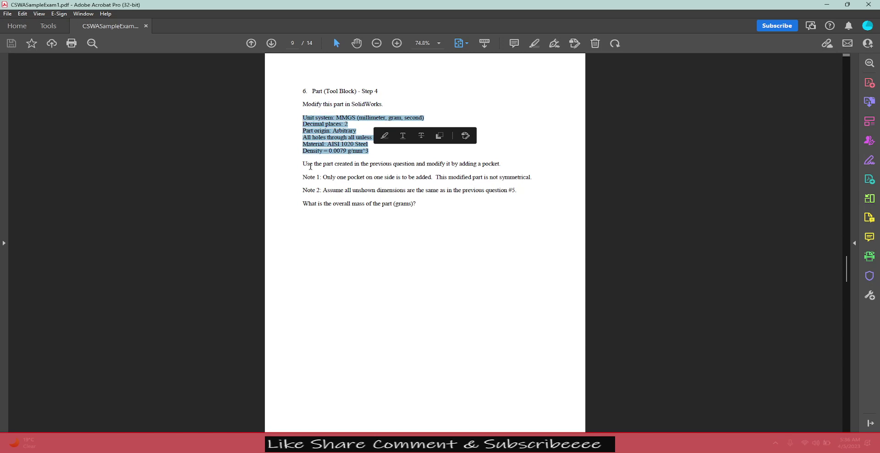
click(334, 169)
drag(301, 162, 500, 165)
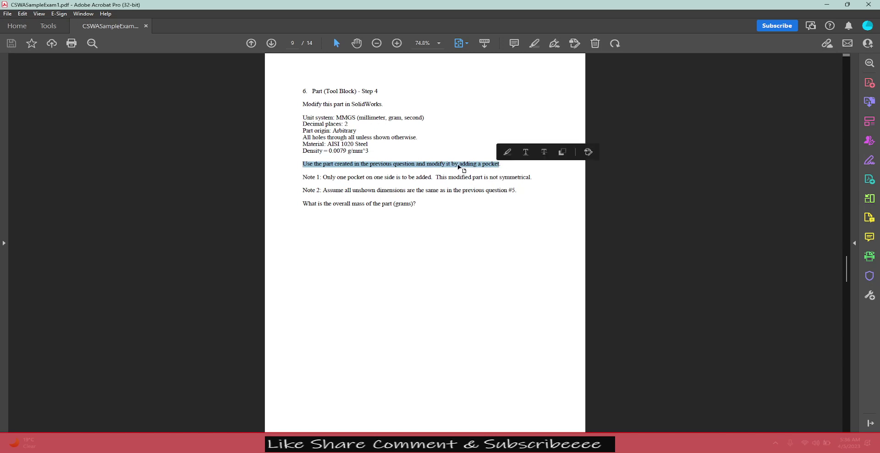
drag(323, 178, 426, 182)
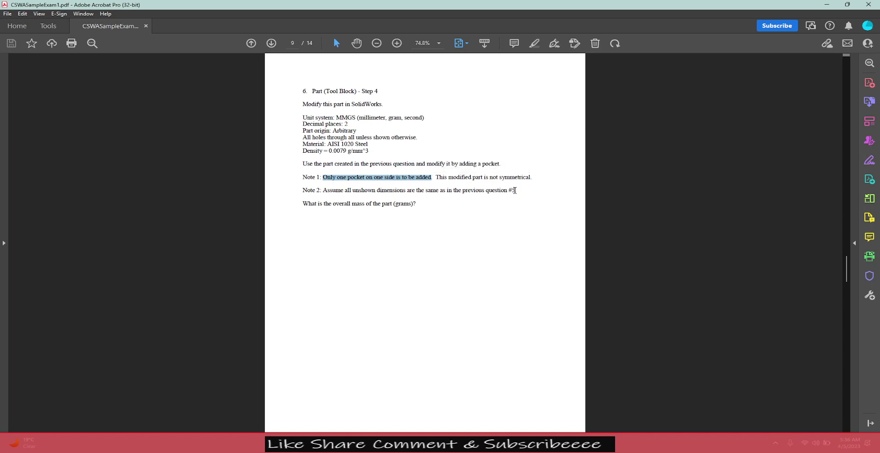
triple_click(488, 189)
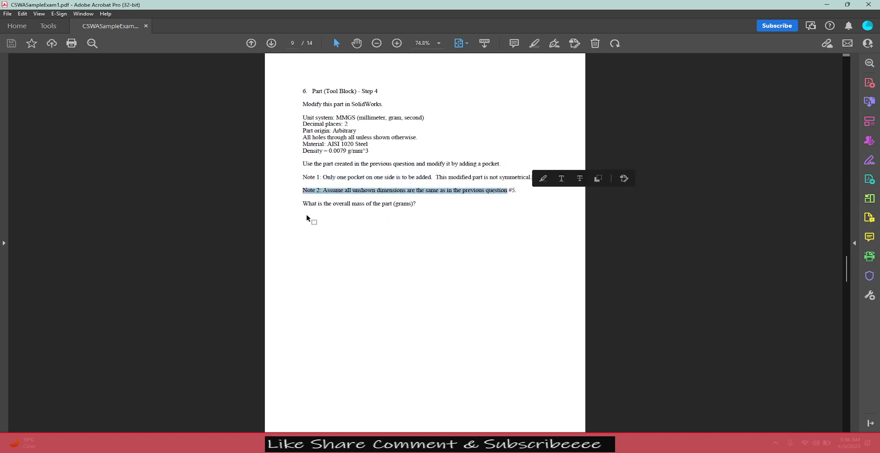
drag(303, 205, 413, 207)
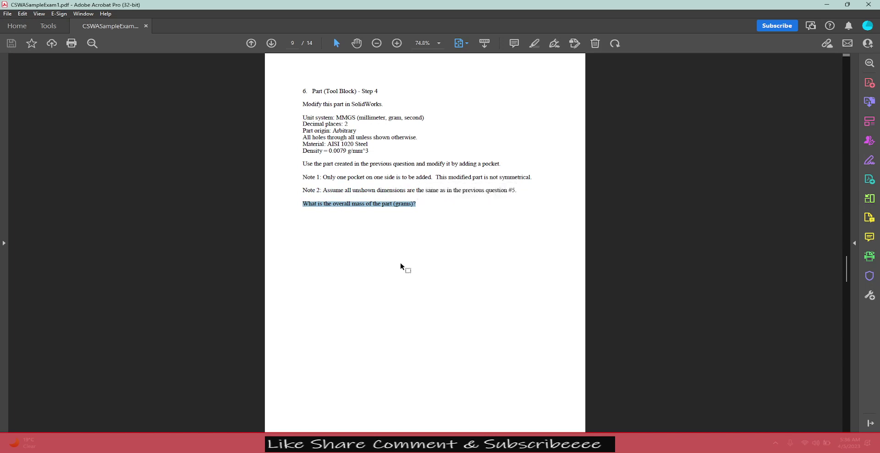
key(Left)
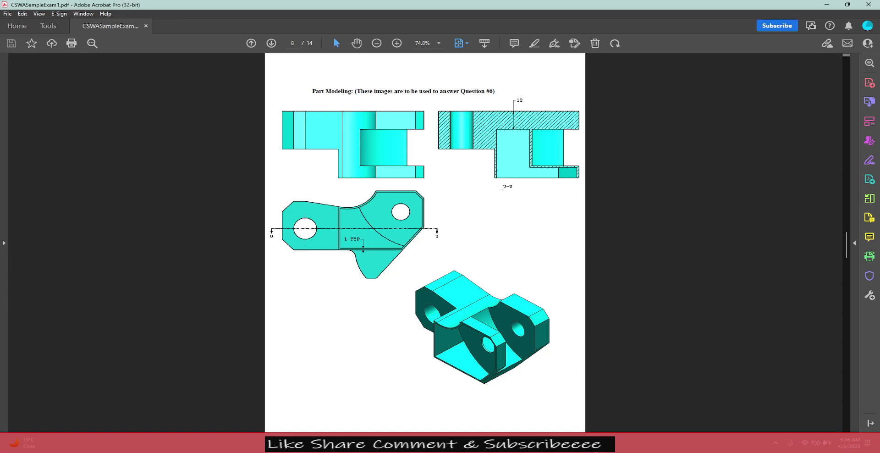
- In isometric view, start a 1 mm shell with the front face removed and preview on
key(alt+Tab)
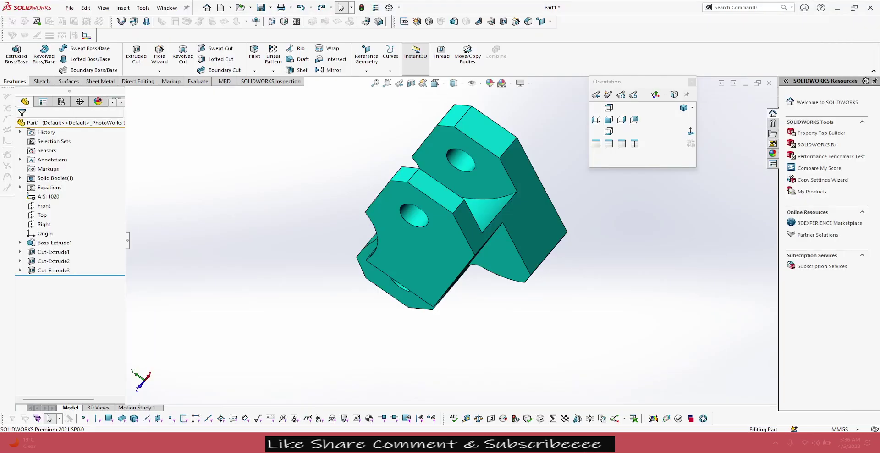
click(683, 108)
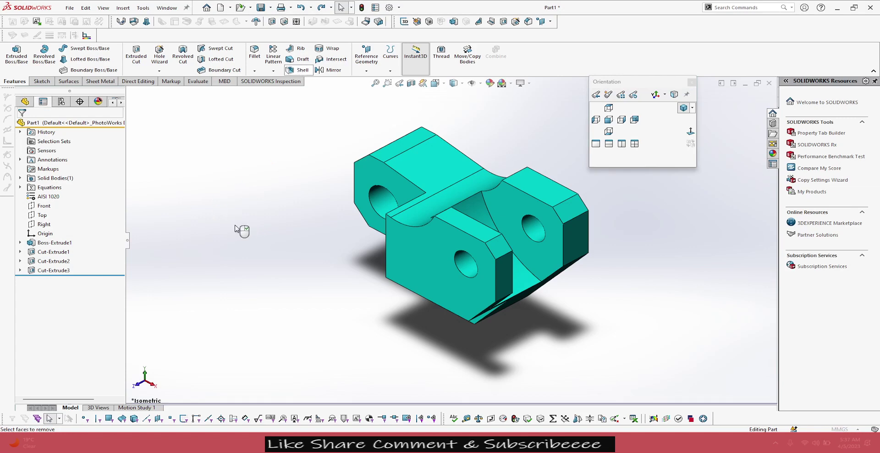
key(Return)
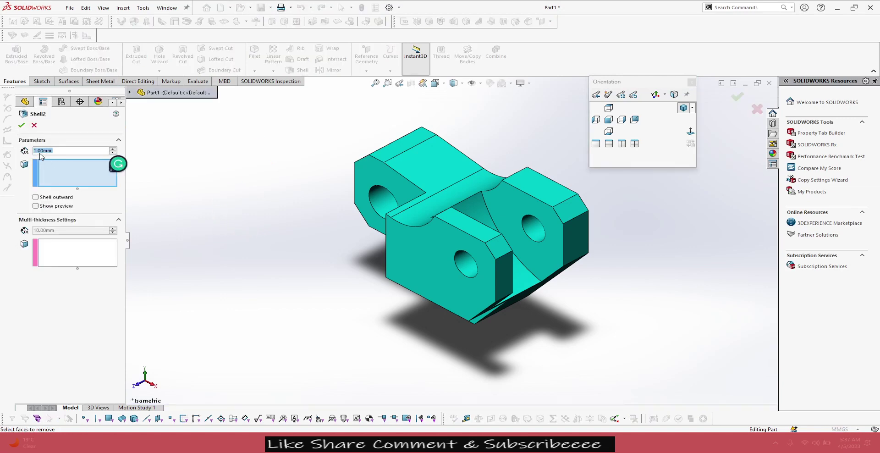
click(436, 252)
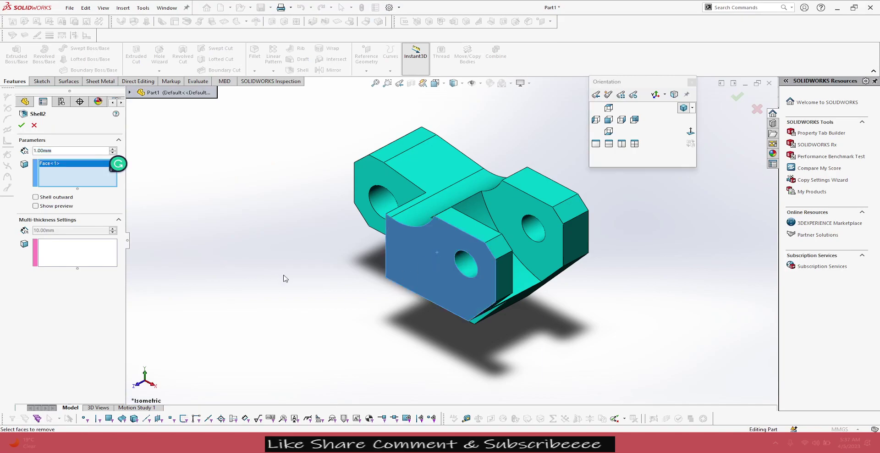
click(58, 207)
- Orbit to inspect the shell preview, then return to the exam PDF drawings
middle_drag(316, 237, 344, 298)
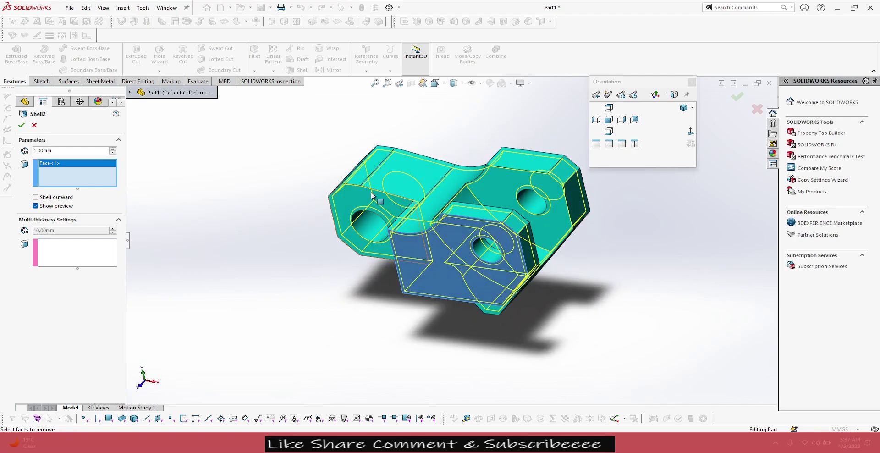
middle_drag(383, 161, 531, 347)
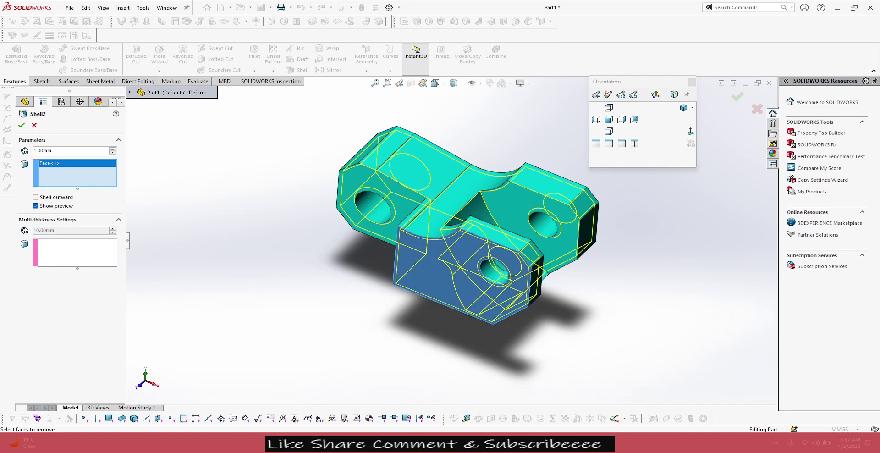
key(alt+Tab)
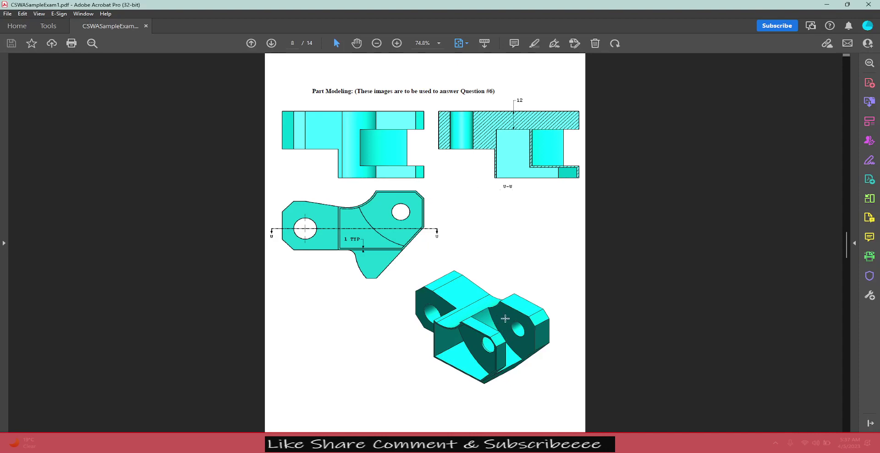
- Go back to SolidWorks, where the Shell2 feature is still unconfirmed
key(alt+Tab)
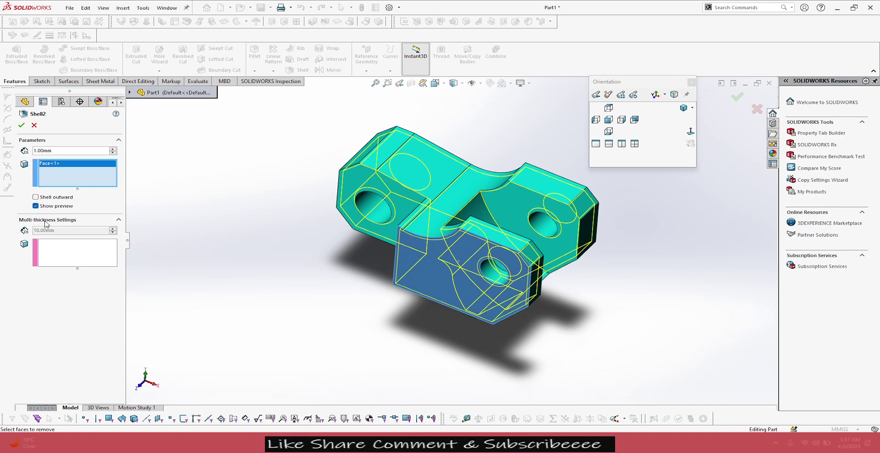
- Add the back face to the shell as a 10 mm multi-thickness face and orbit to check it
click(54, 247)
middle_drag(340, 249, 458, 227)
click(470, 224)
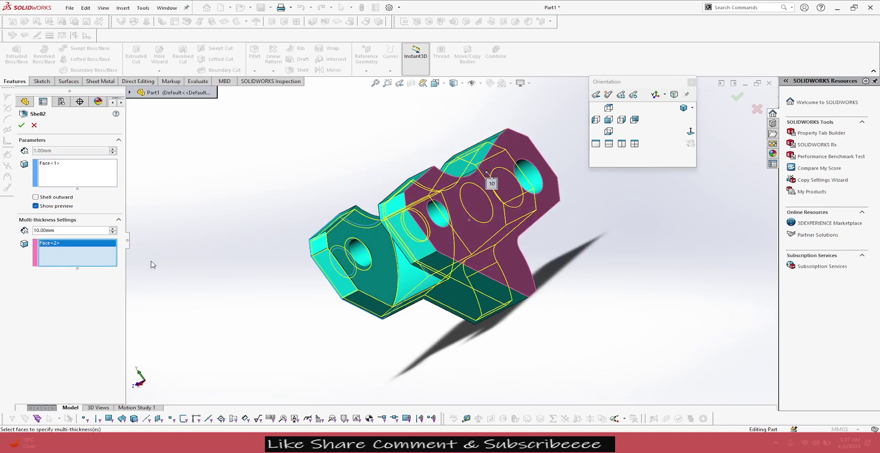
middle_drag(154, 264, 220, 265)
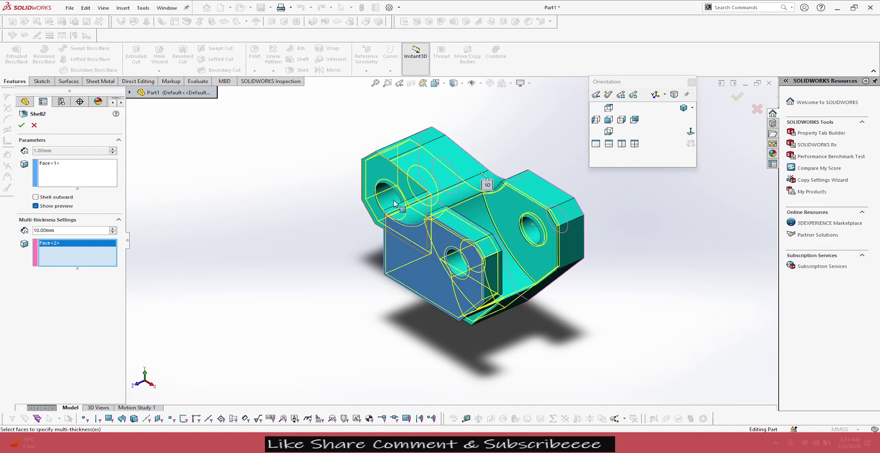
middle_drag(302, 294, 316, 313)
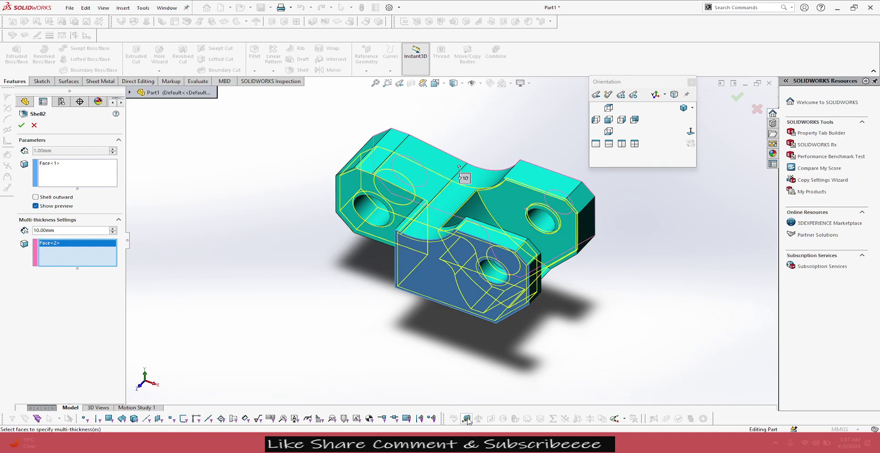
- Measure the 25 mm normal distance between the two opposing faces
click(404, 201)
middle_drag(404, 202, 448, 147)
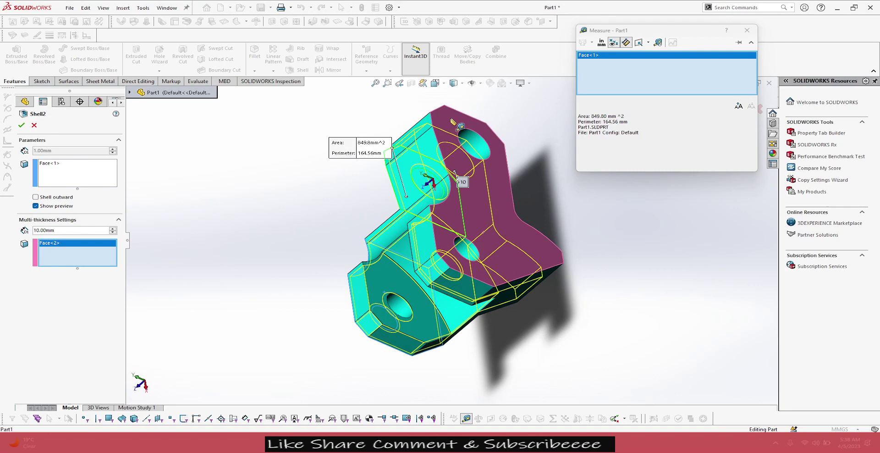
click(448, 147)
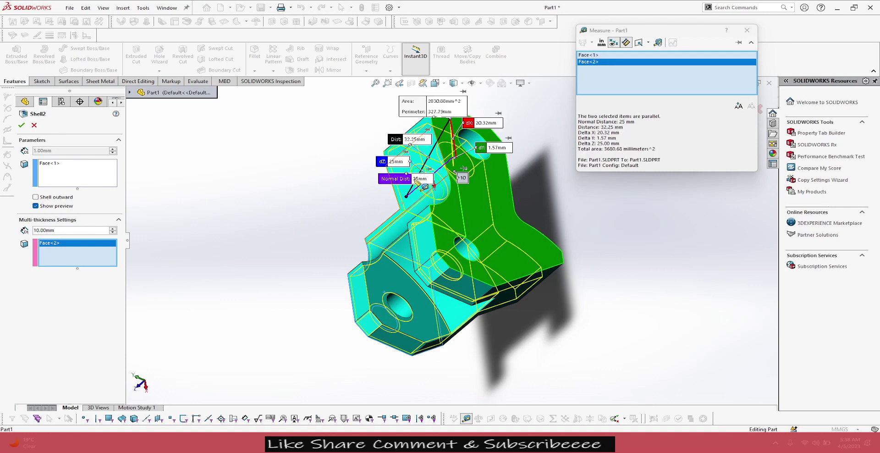
click(747, 30)
- Change the shell's multi-thickness value to 25 mm
middle_drag(295, 271, 123, 227)
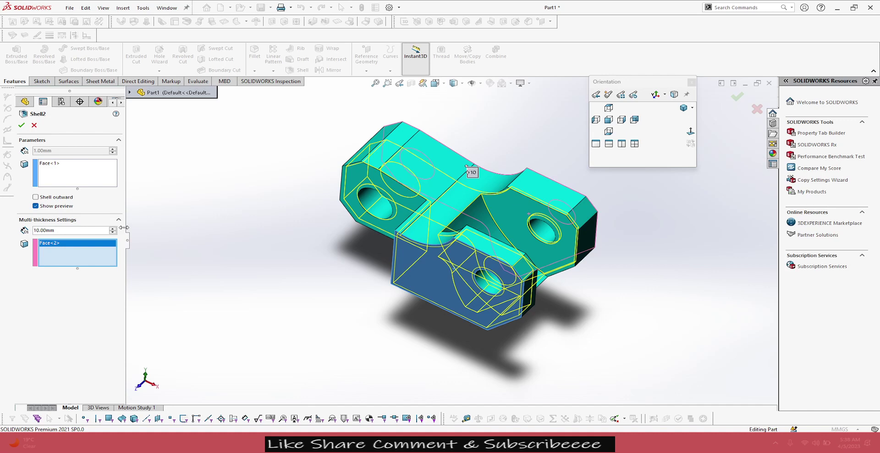
double_click(81, 230)
text(25)
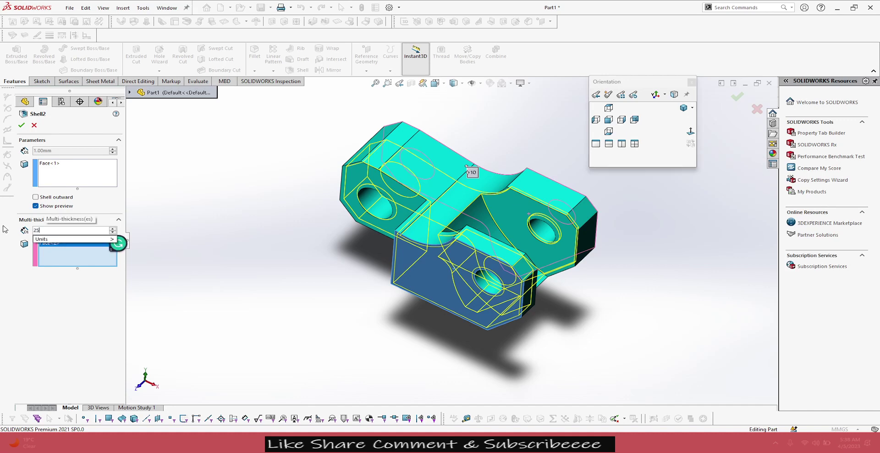
key(Return)
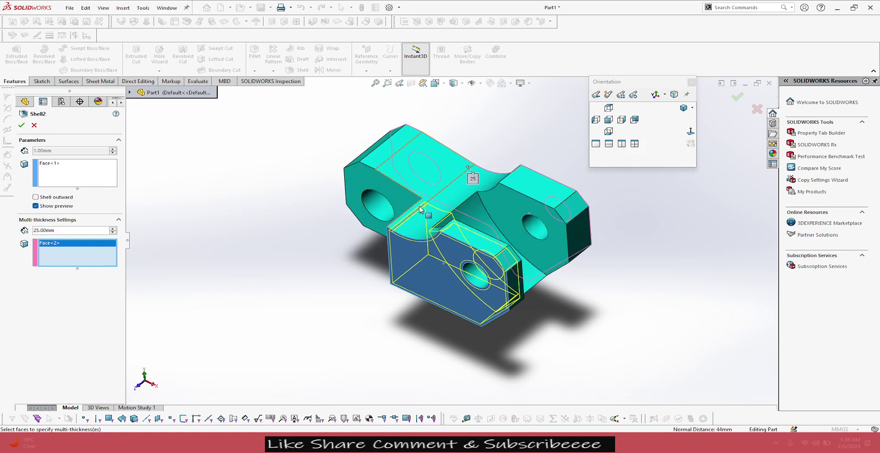
click(20, 126)
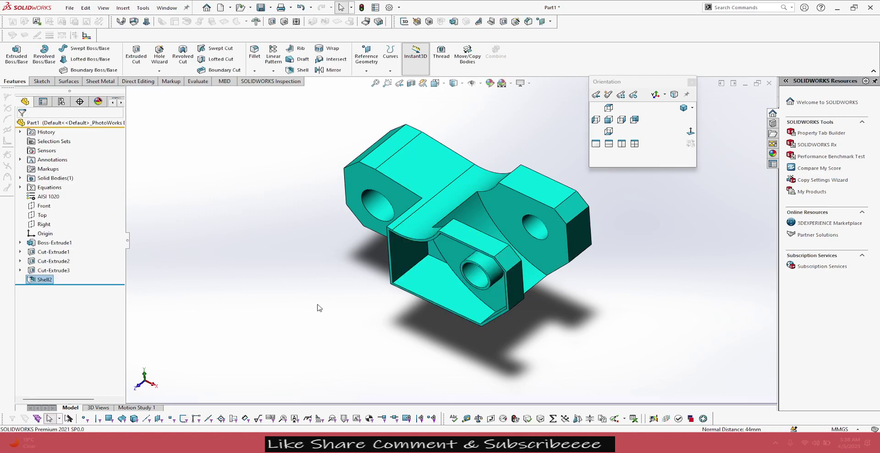
middle_drag(353, 308, 427, 338)
key(alt+Tab)
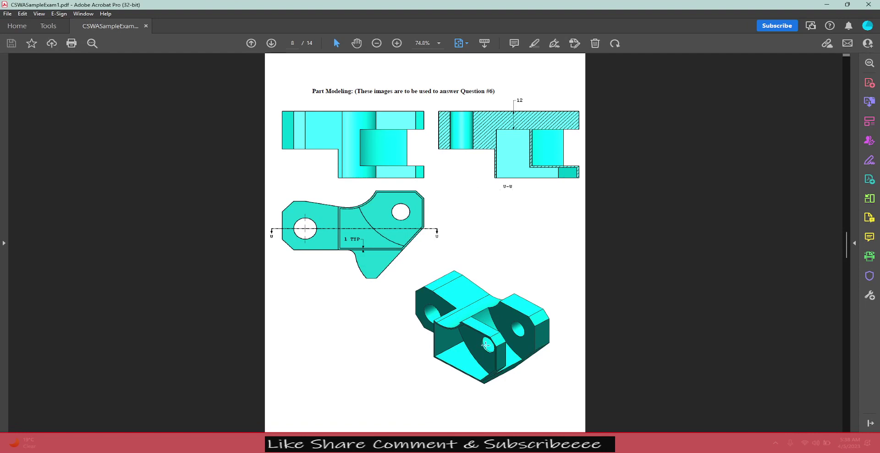
key(alt+Tab)
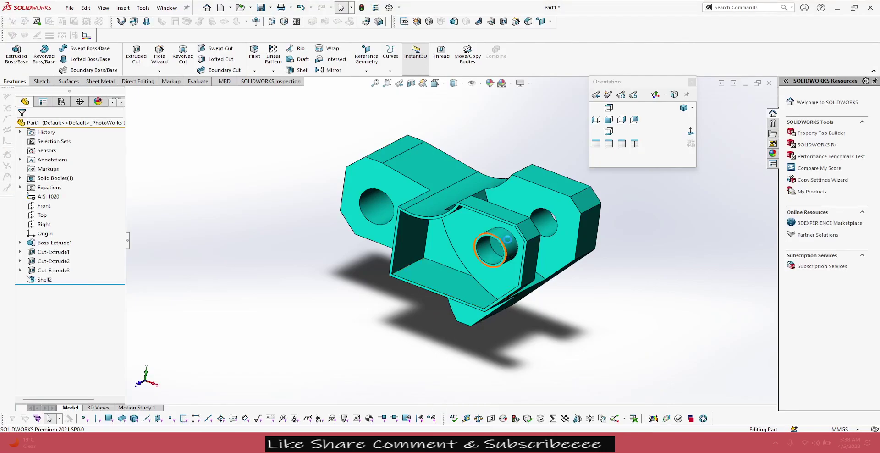
scroll(509, 243, down, 3)
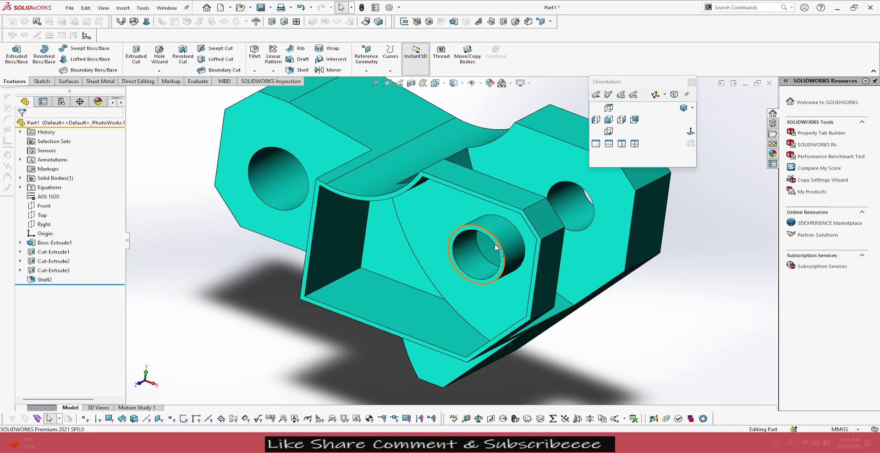
scroll(486, 239, down, 3)
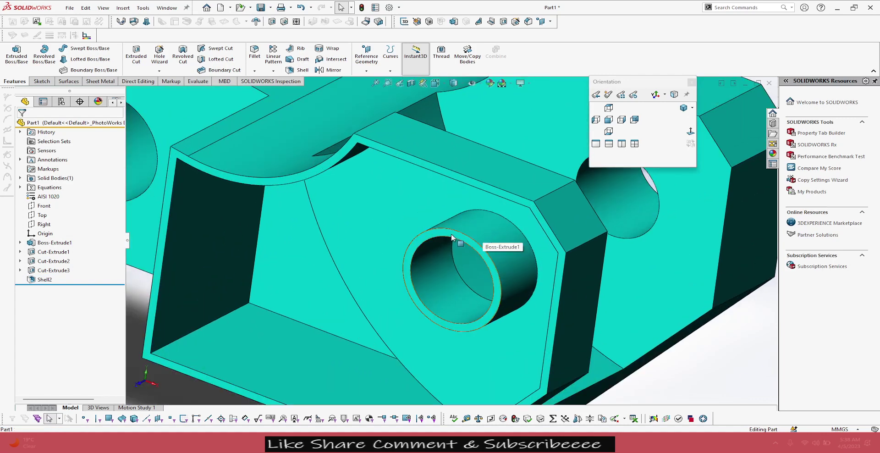
- Sketch on the raised ring face and convert both ring edges into the sketch
click(453, 236)
click(490, 210)
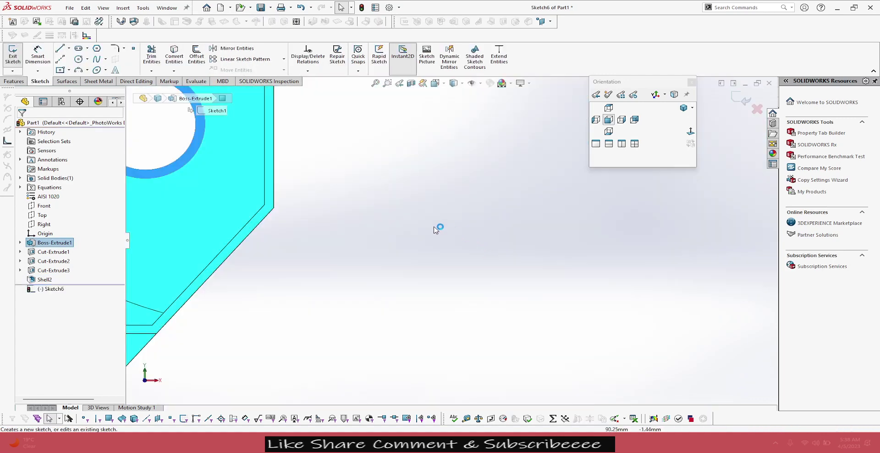
scroll(463, 250, up, 5)
scroll(304, 192, down, 3)
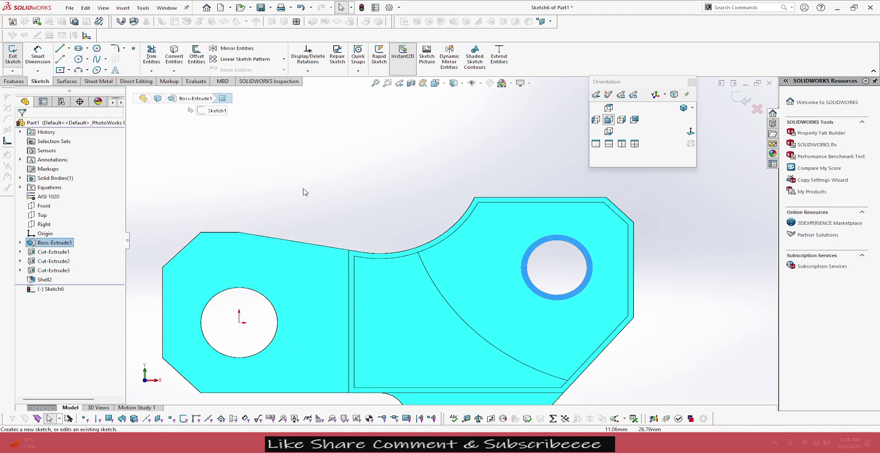
click(670, 254)
click(585, 250)
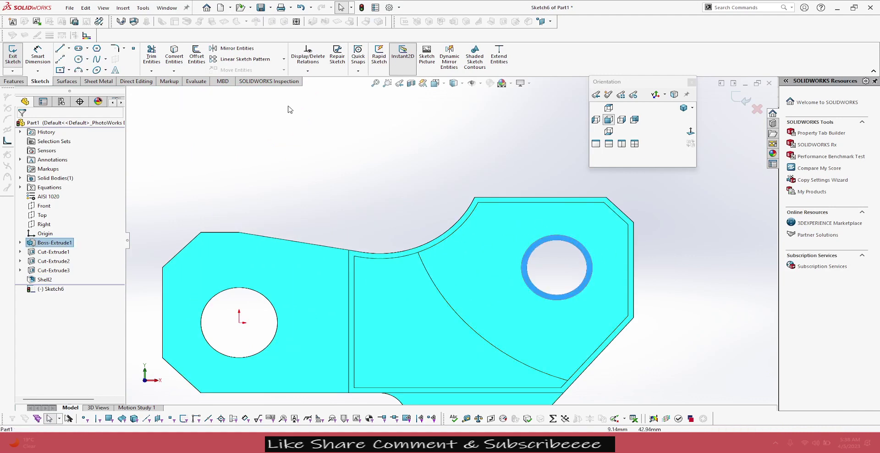
click(175, 57)
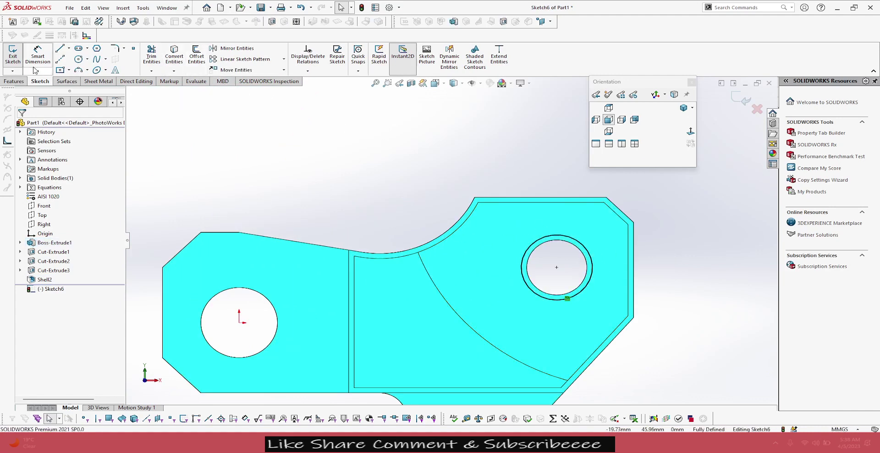
- Extrude-cut the ring Up To Surface at the pocket's inner face, creating Cut-Extrude5
click(14, 81)
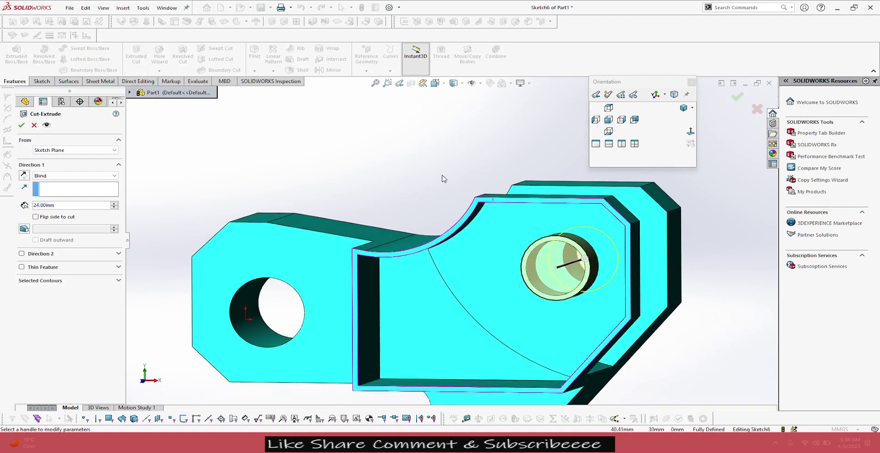
click(67, 175)
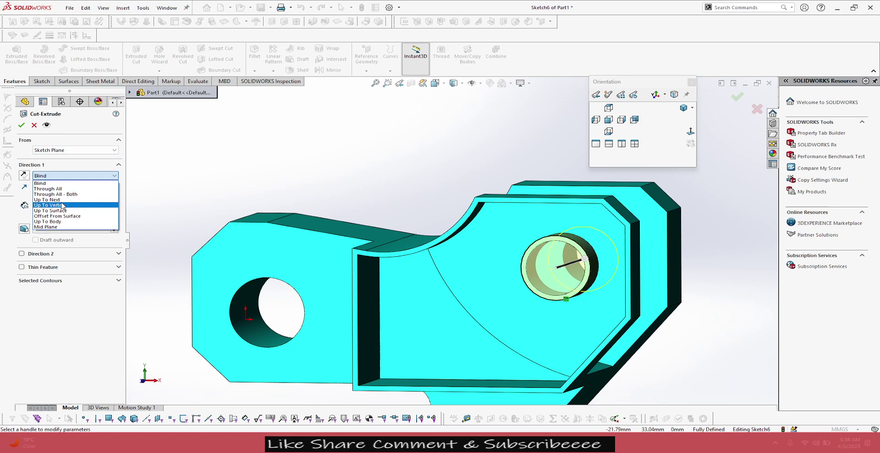
click(64, 211)
click(518, 236)
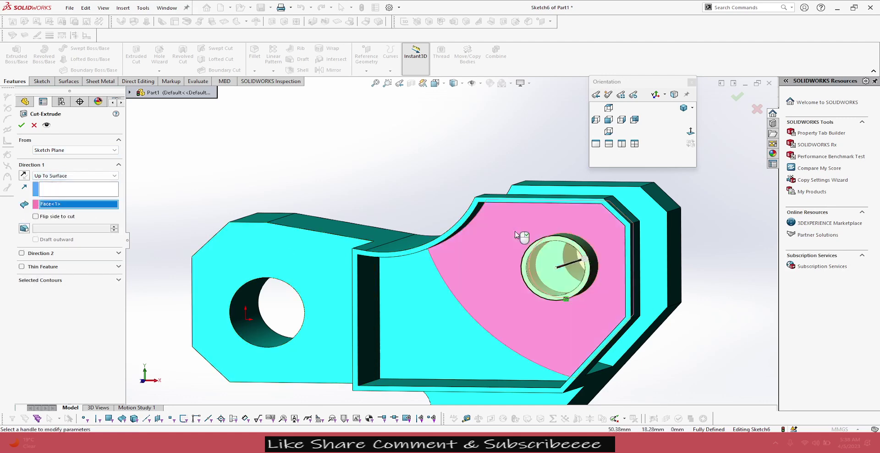
click(21, 124)
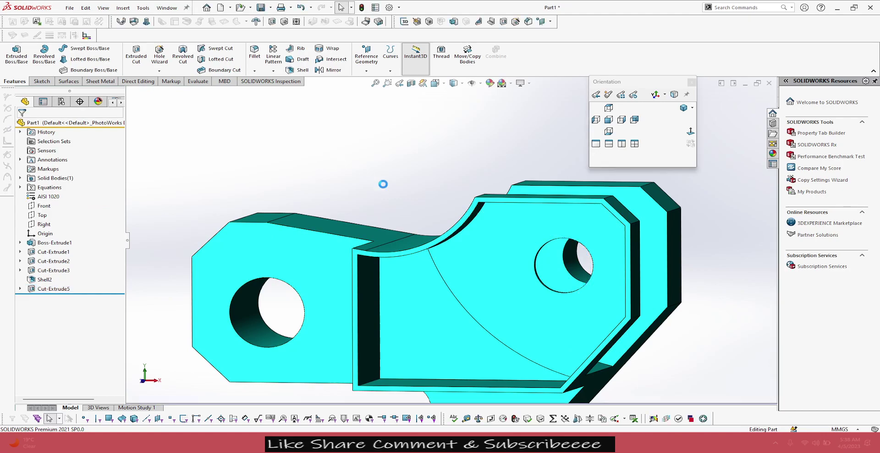
middle_drag(383, 185, 357, 178)
key(f)
key(ctrl+7)
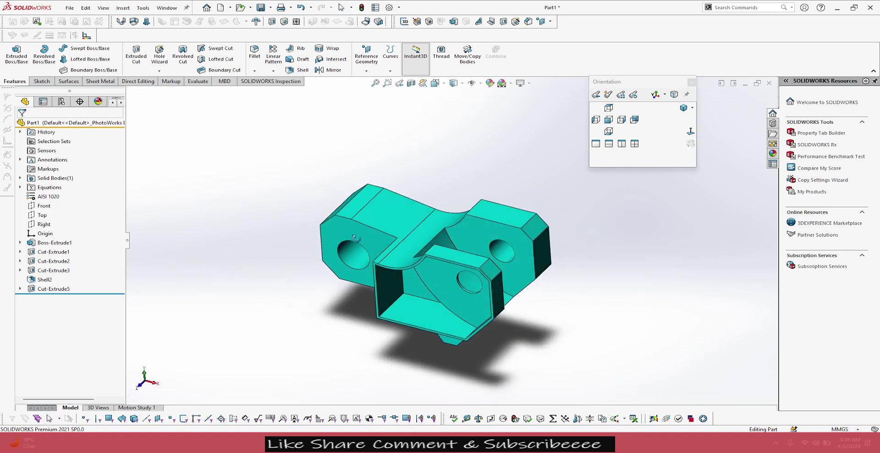
key(alt+Tab)
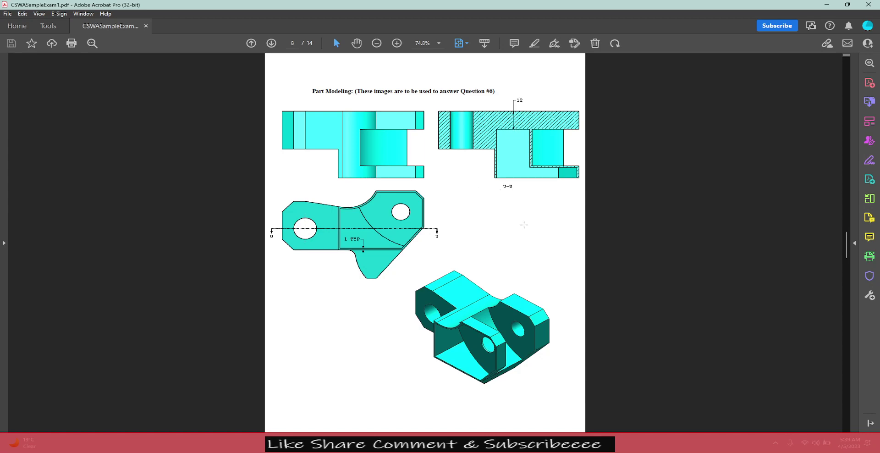
key(alt+Tab)
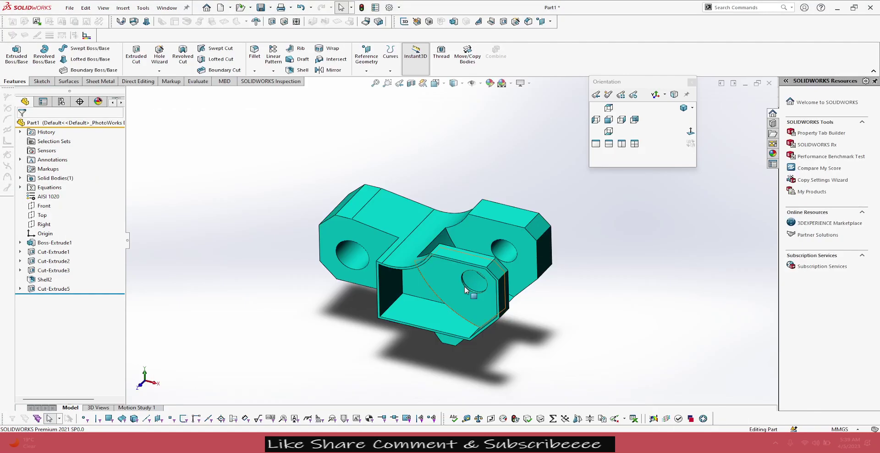
click(415, 285)
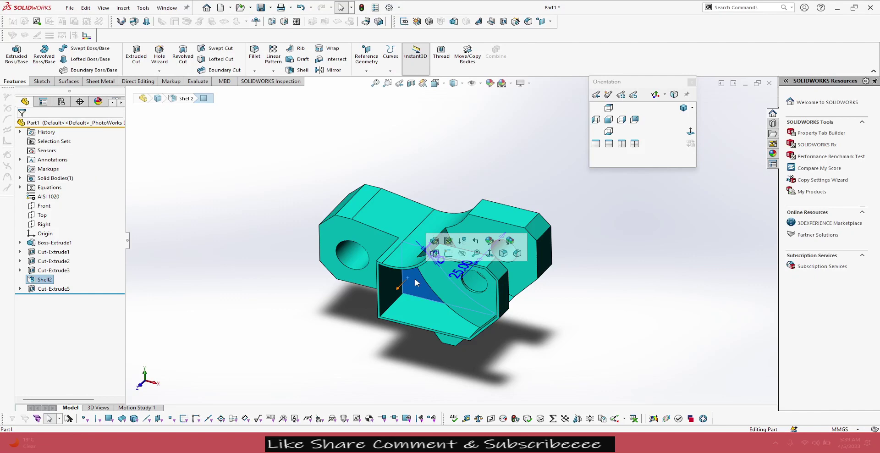
middle_drag(414, 285, 406, 280)
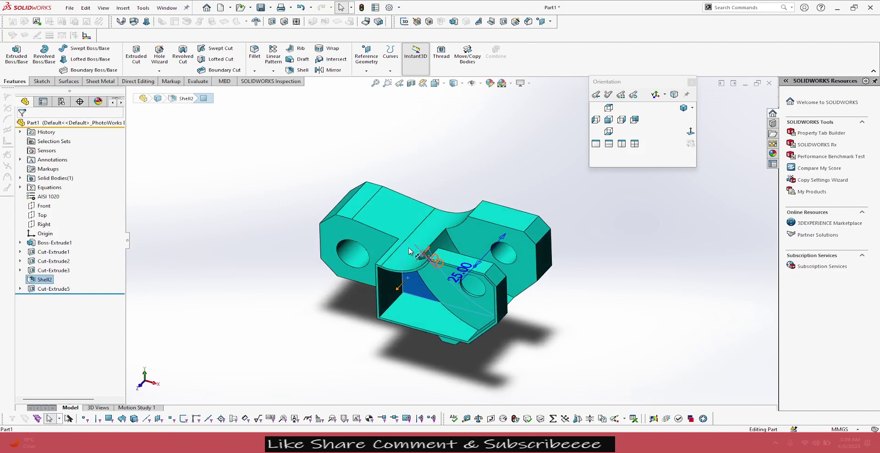
- Create Sketch7 on the pocket's sloped inner face, converting that face's outline edges
click(366, 239)
click(408, 279)
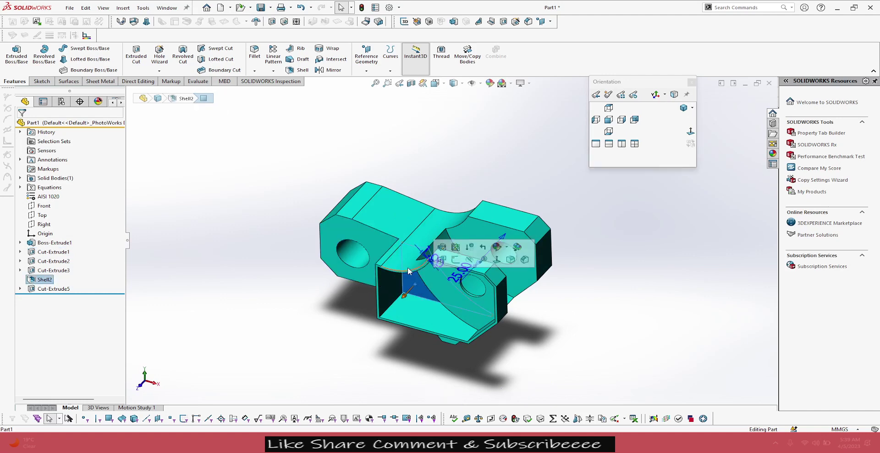
middle_drag(349, 336, 269, 339)
click(269, 339)
click(422, 292)
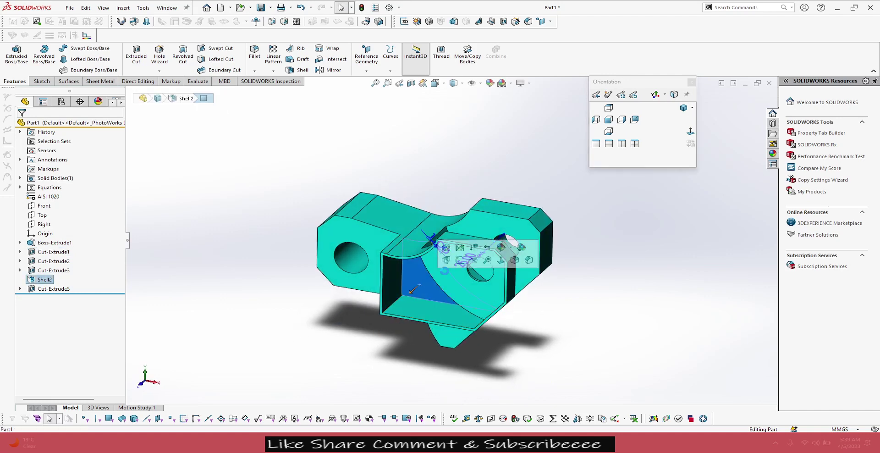
click(460, 264)
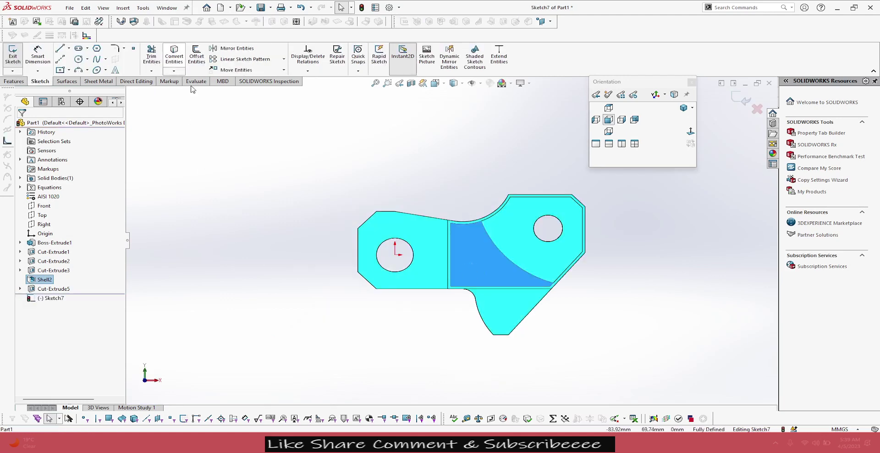
click(178, 65)
mouse_move(435, 173)
middle_down()
mouse_move(453, 172)
mouse_move(440, 202)
mouse_move(412, 220)
mouse_move(433, 260)
middle_up()
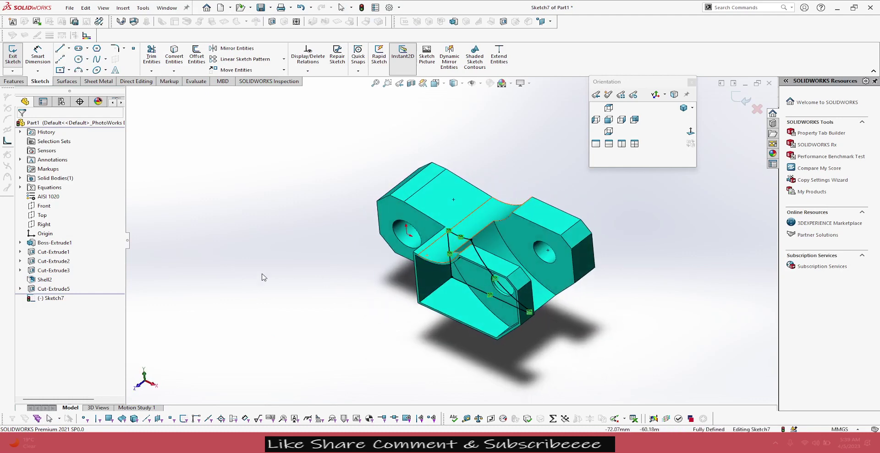
- Start a cut from Sketch7 and measure the right face and the gap between parallel faces
click(14, 81)
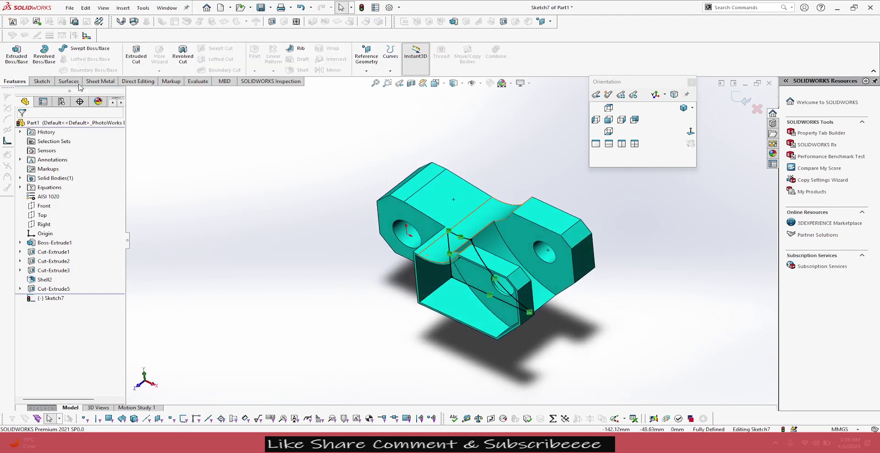
click(136, 55)
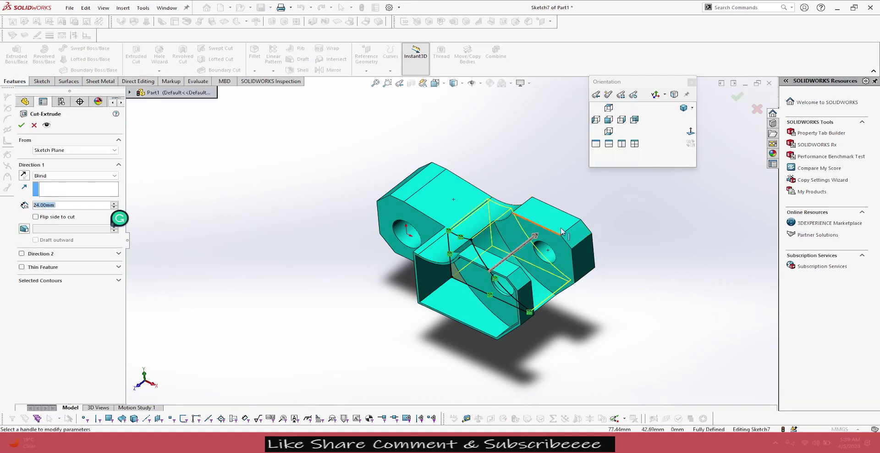
click(466, 418)
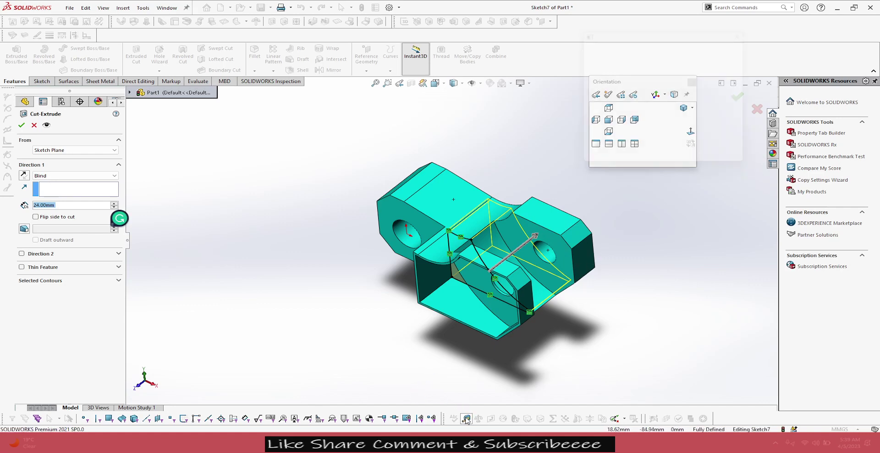
click(568, 227)
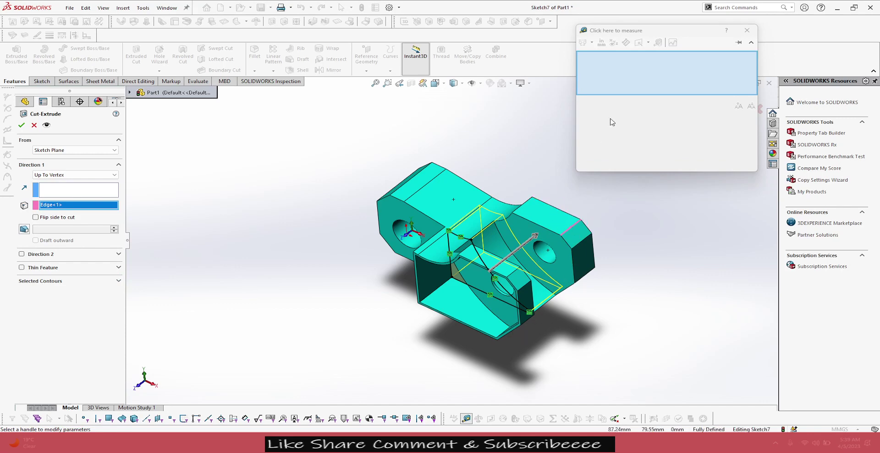
click(747, 30)
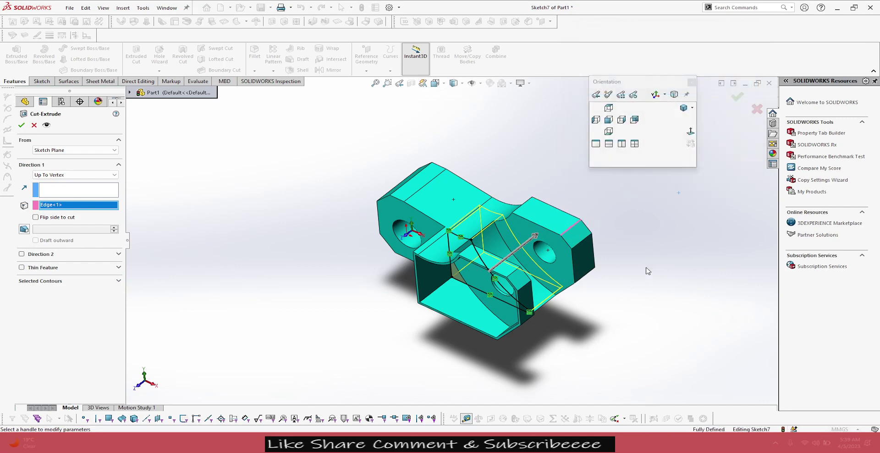
click(466, 418)
click(570, 260)
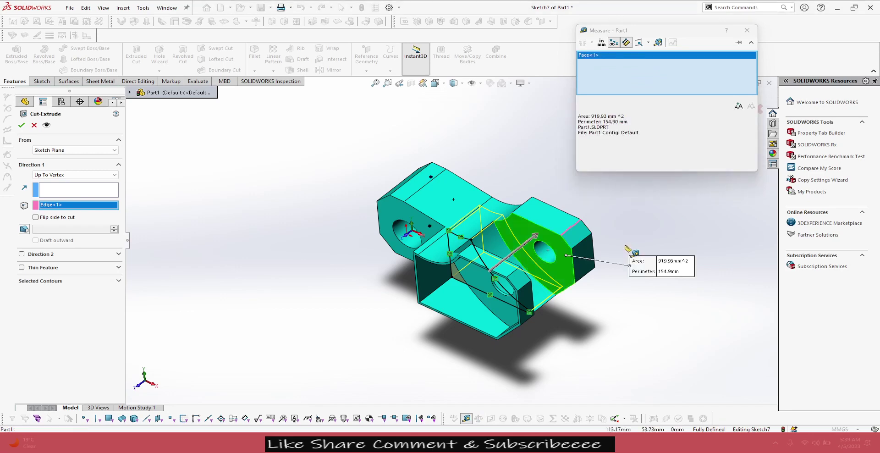
middle_drag(569, 259, 640, 257)
click(500, 224)
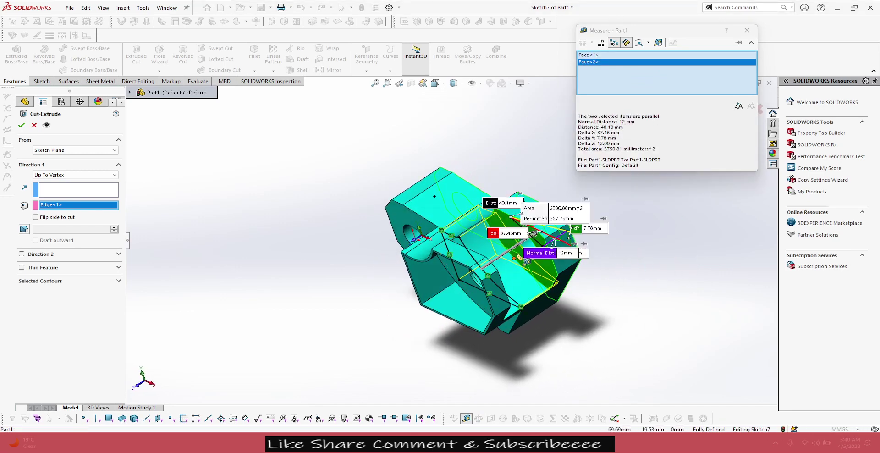
click(745, 32)
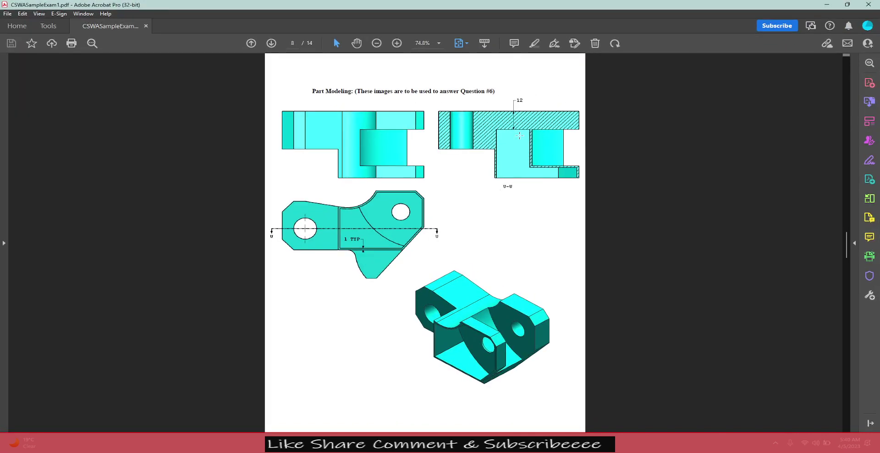
- End the cut Up To Surface at the right boss face, creating Cut-Extrude6
click(615, 443)
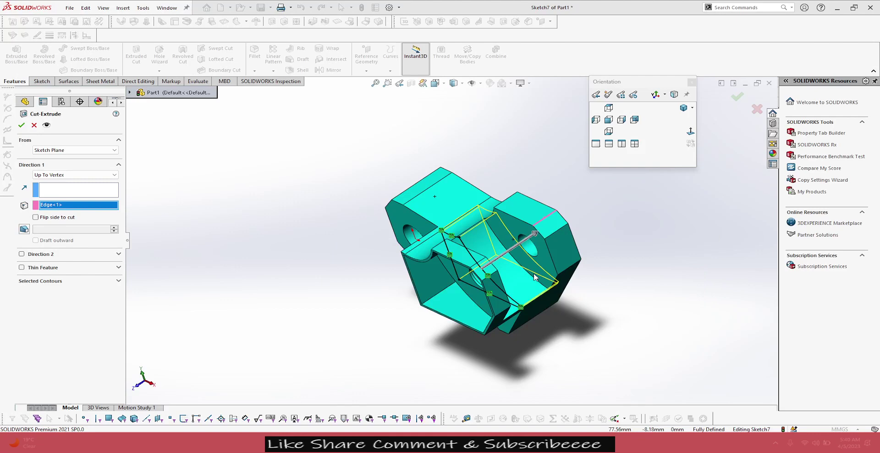
middle_drag(406, 283, 411, 272)
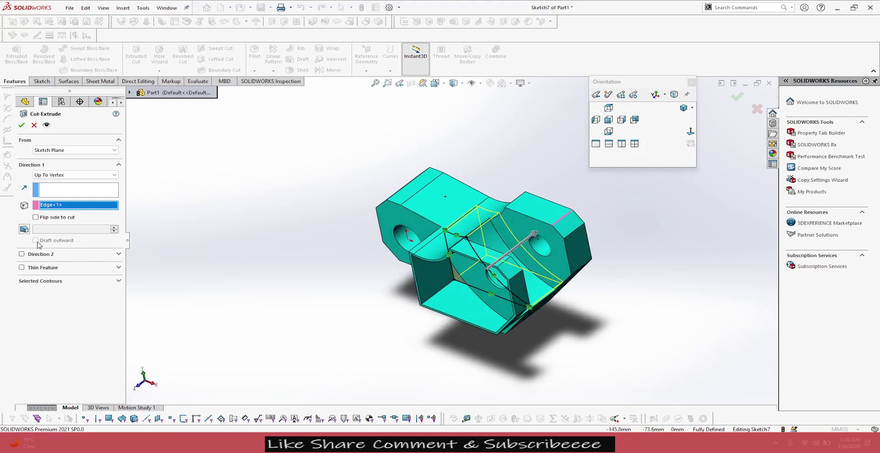
click(68, 174)
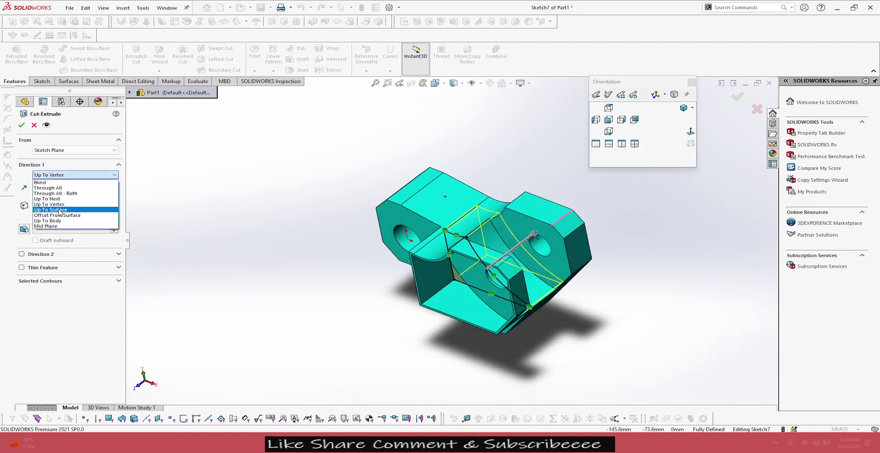
click(59, 210)
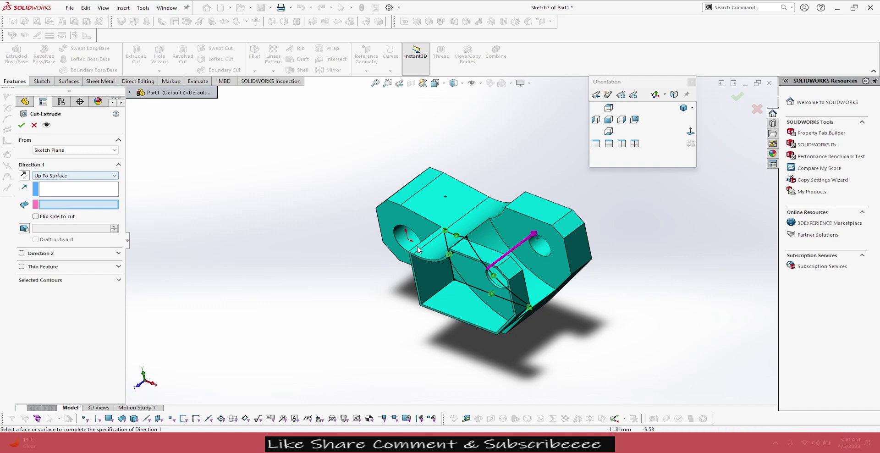
click(524, 229)
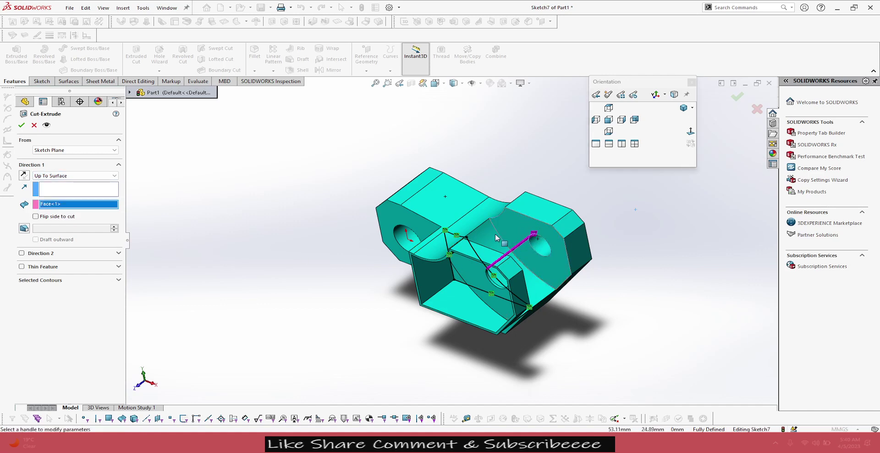
click(21, 125)
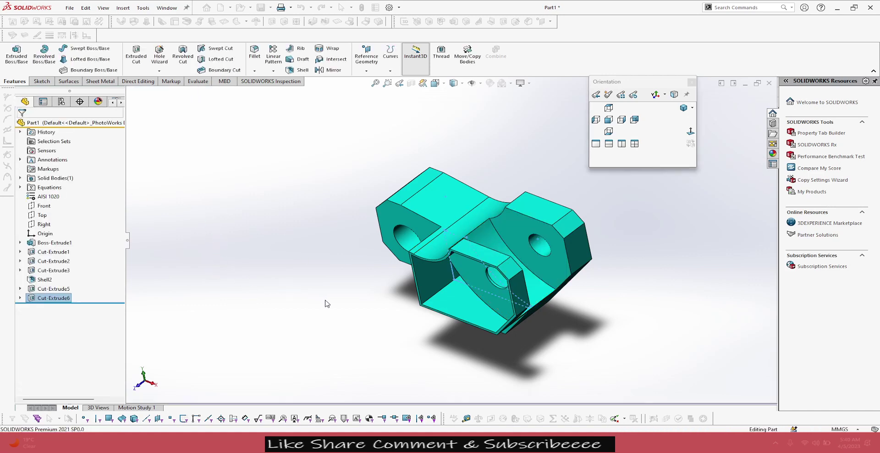
middle_drag(326, 303, 342, 251)
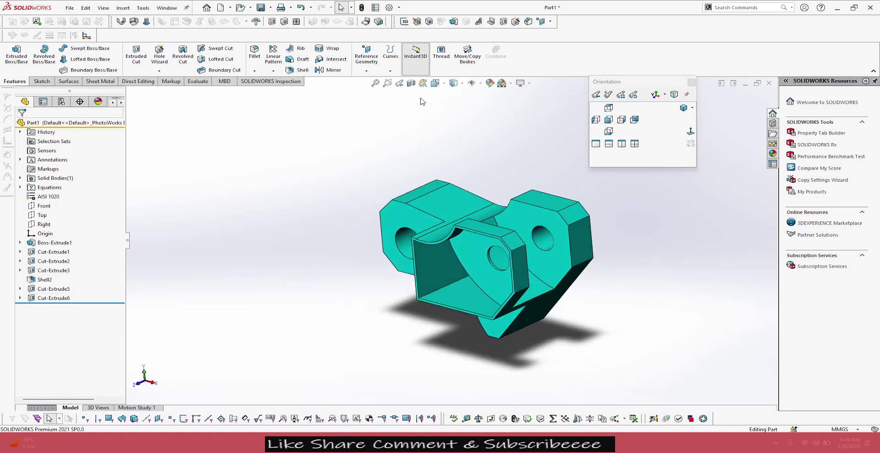
click(411, 83)
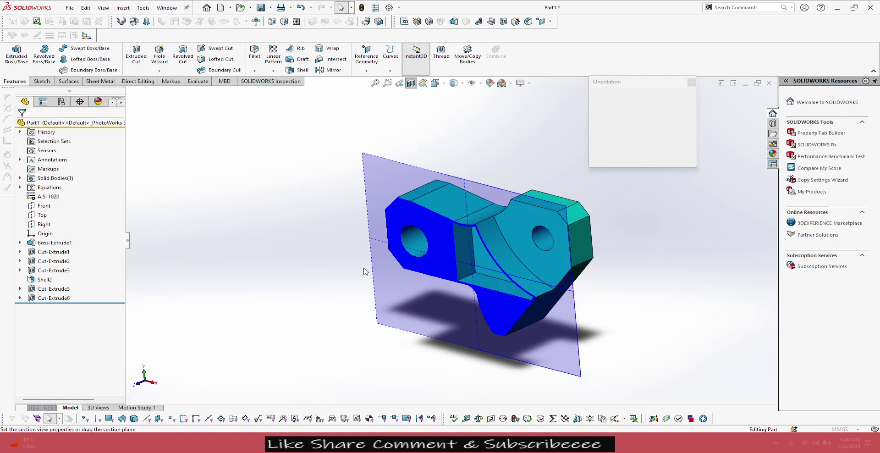
middle_drag(308, 287, 328, 265)
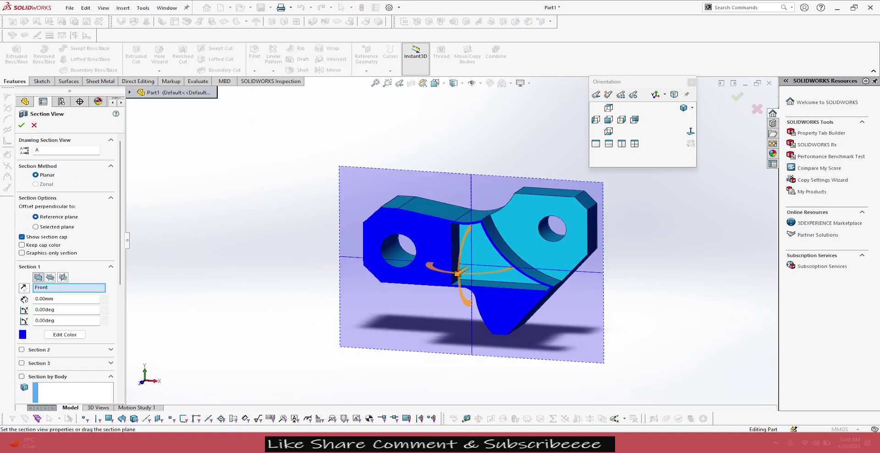
key(alt+Tab)
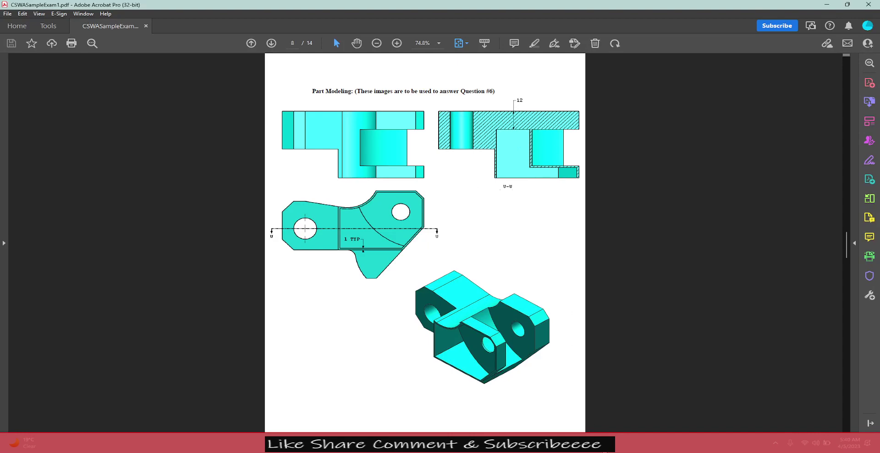
key(alt+Tab)
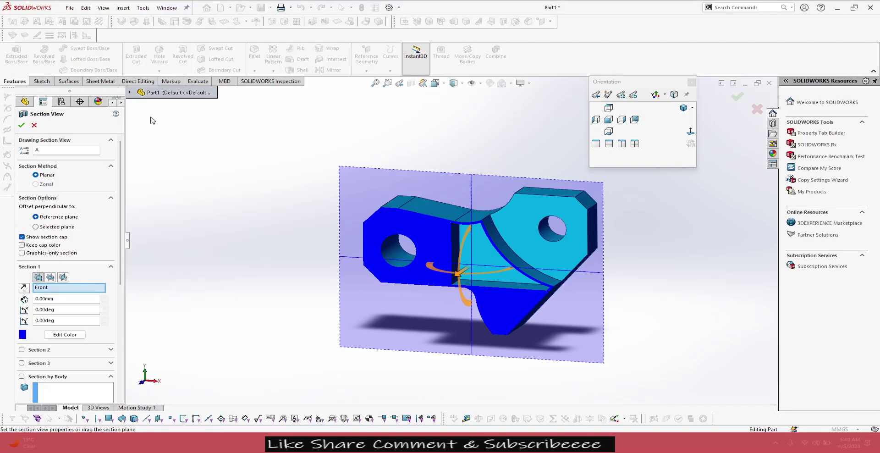
click(130, 92)
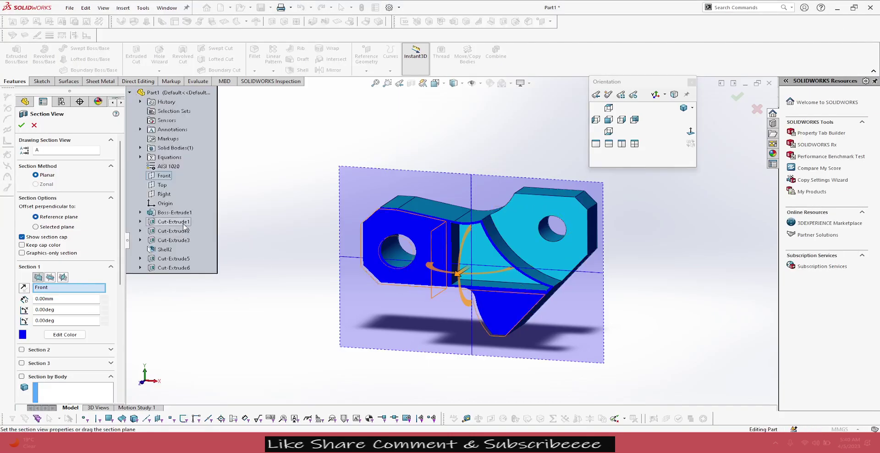
click(163, 186)
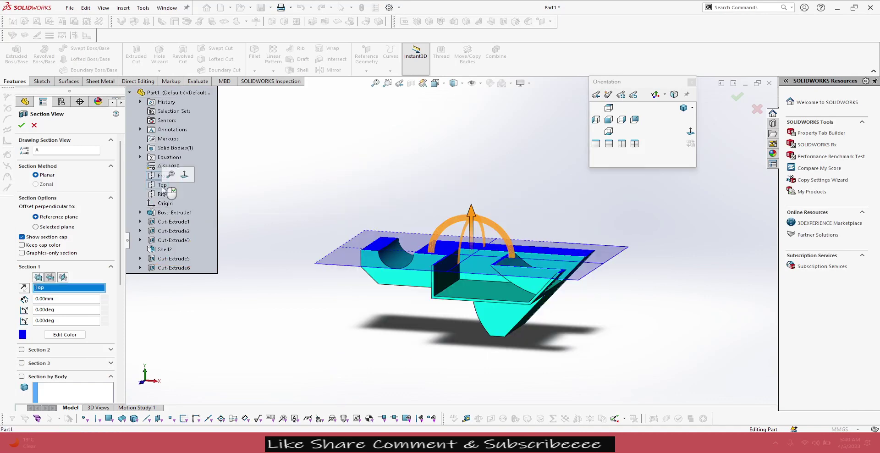
click(164, 194)
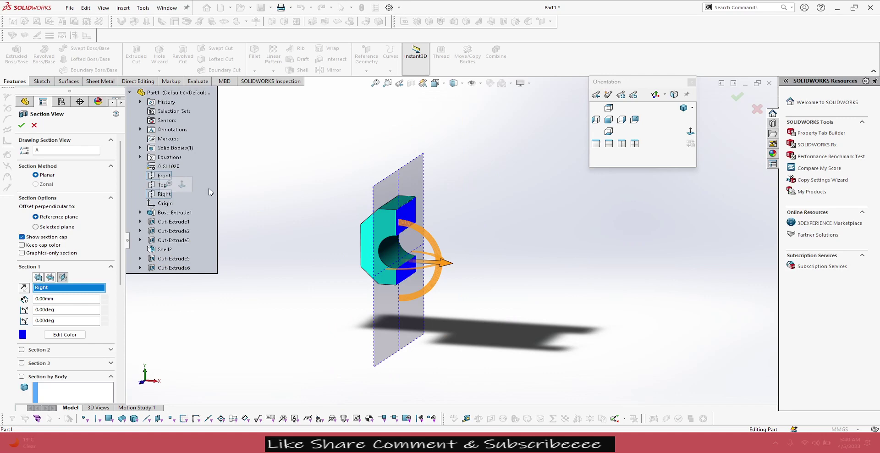
click(163, 185)
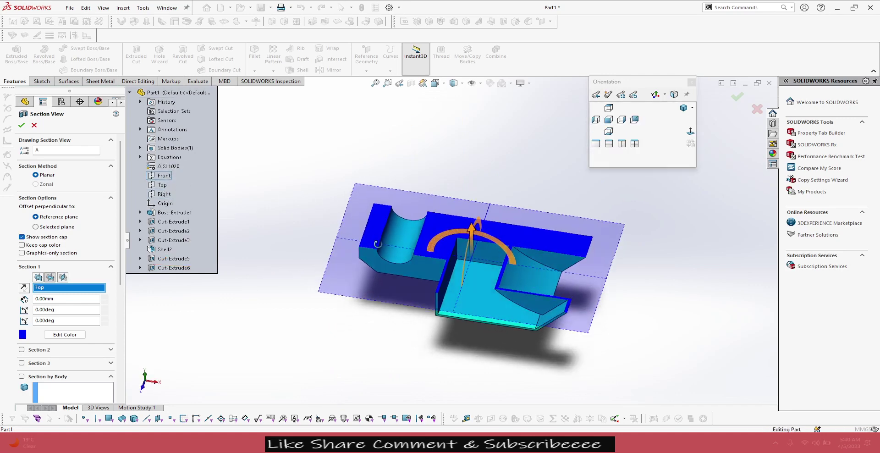
middle_drag(374, 192, 372, 183)
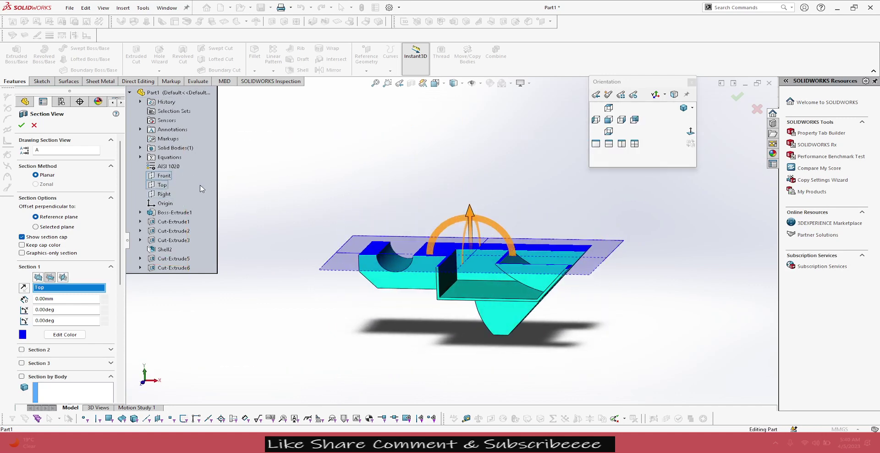
click(24, 288)
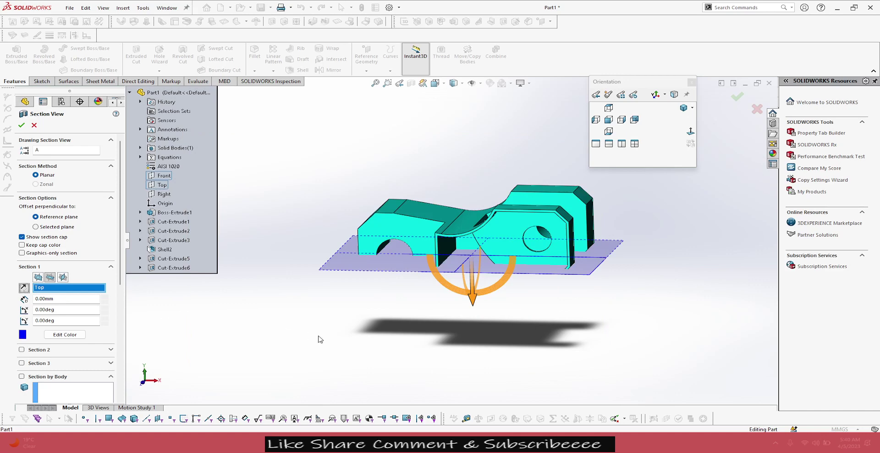
mouse_move(319, 339)
middle_down()
mouse_move(320, 174)
mouse_move(314, 330)
middle_up()
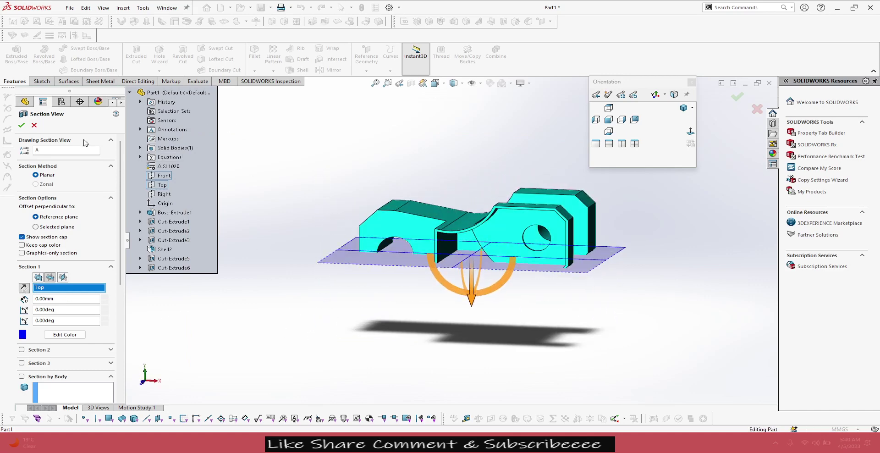
click(38, 125)
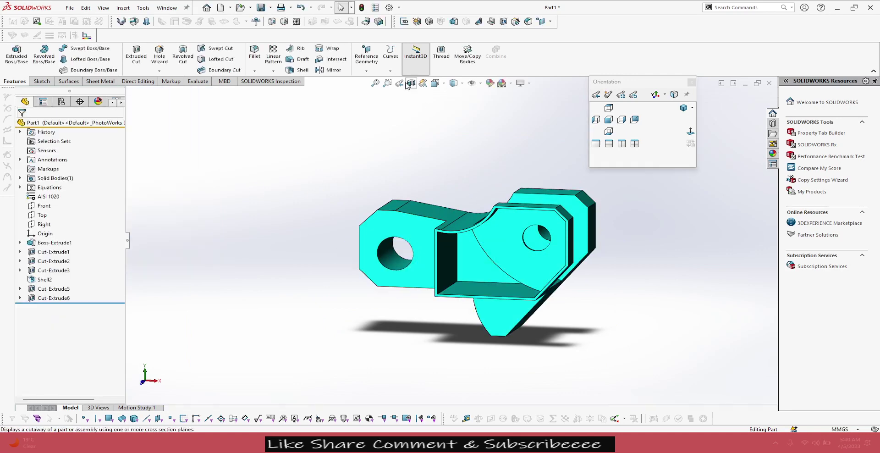
middle_drag(334, 321, 544, 351)
key(alt+Tab)
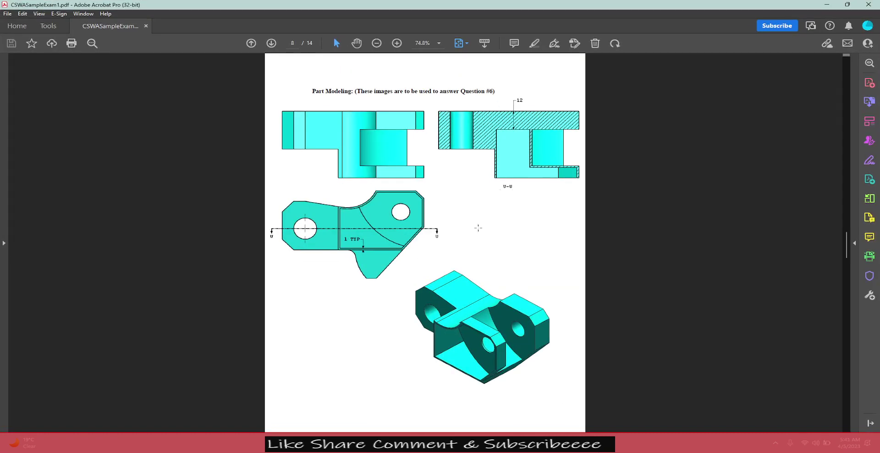
key(alt+Tab)
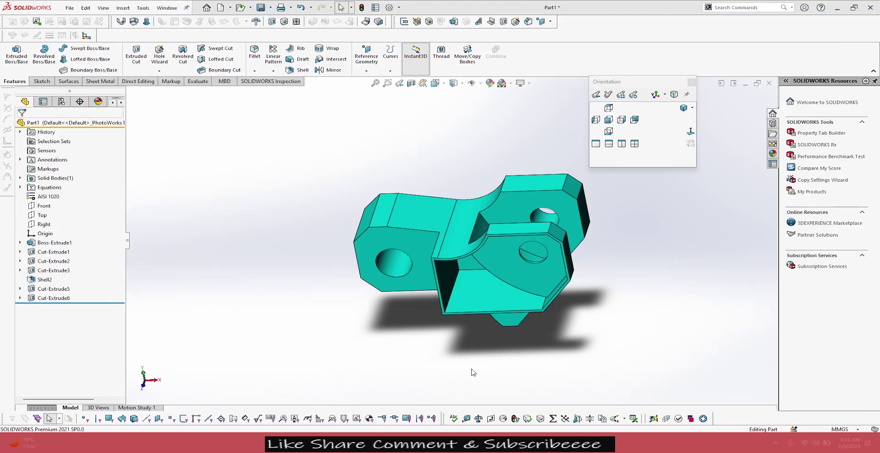
click(683, 107)
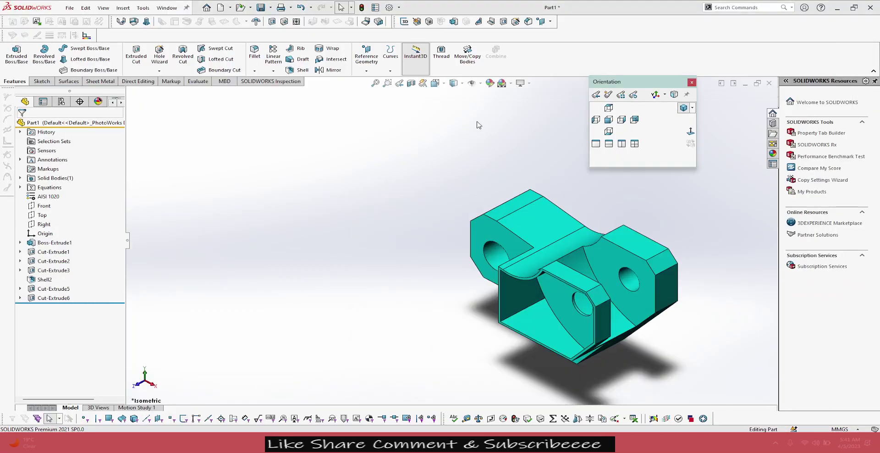
click(375, 89)
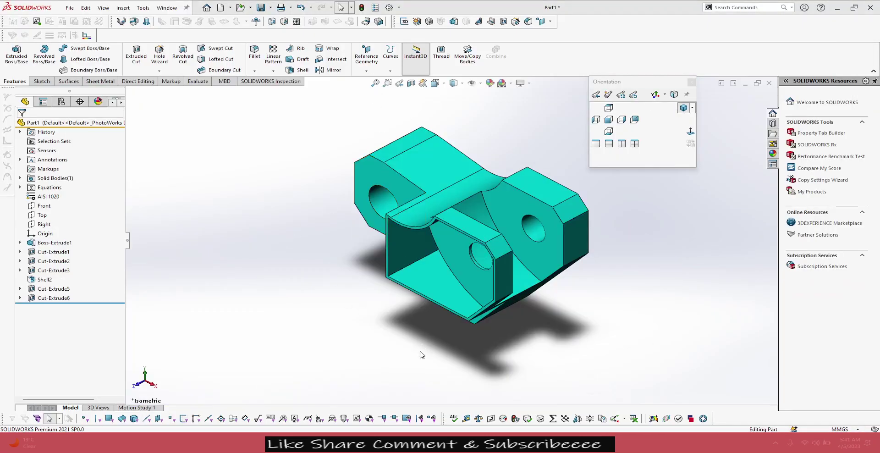
click(477, 418)
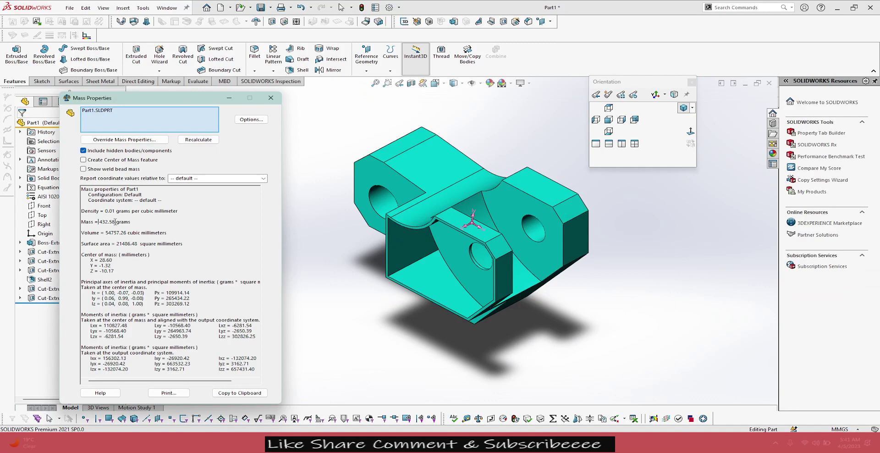
drag(97, 221, 132, 221)
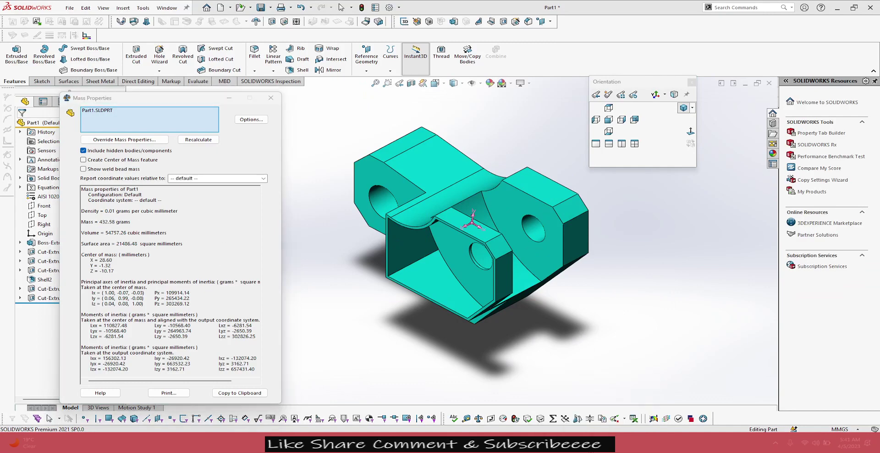
key(alt+Tab)
scroll(415, 158, down, 10)
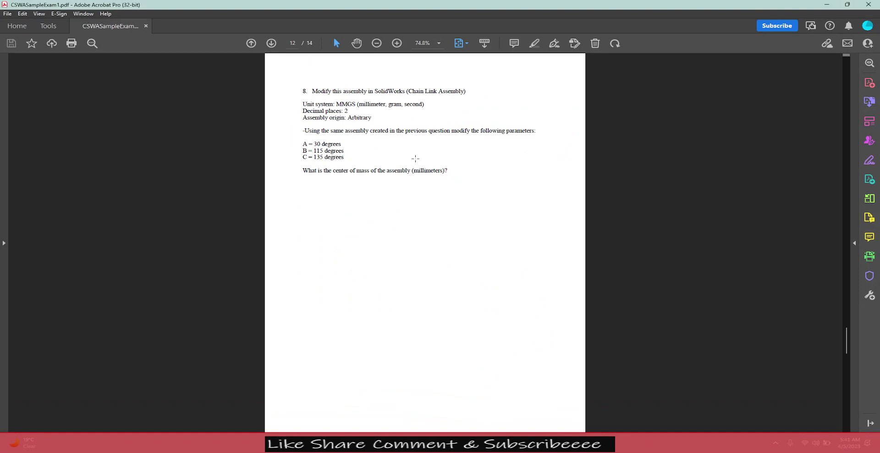
scroll(415, 158, down, 2)
drag(322, 137, 344, 138)
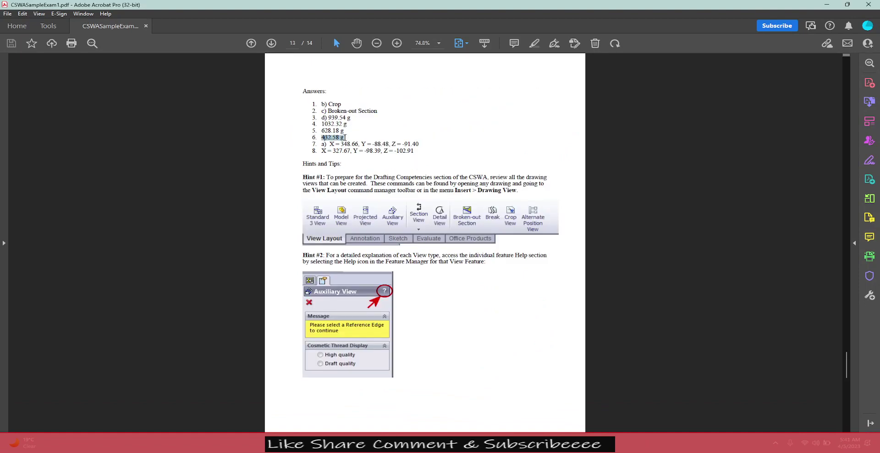
key(alt+Tab)
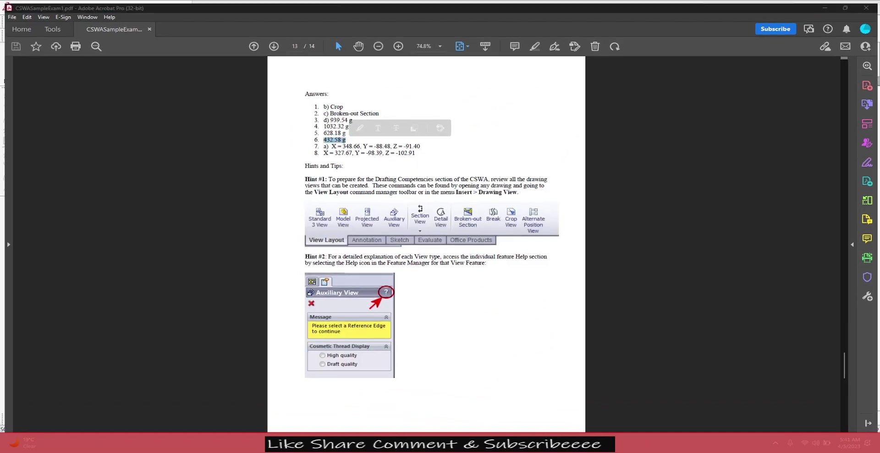
click(271, 98)
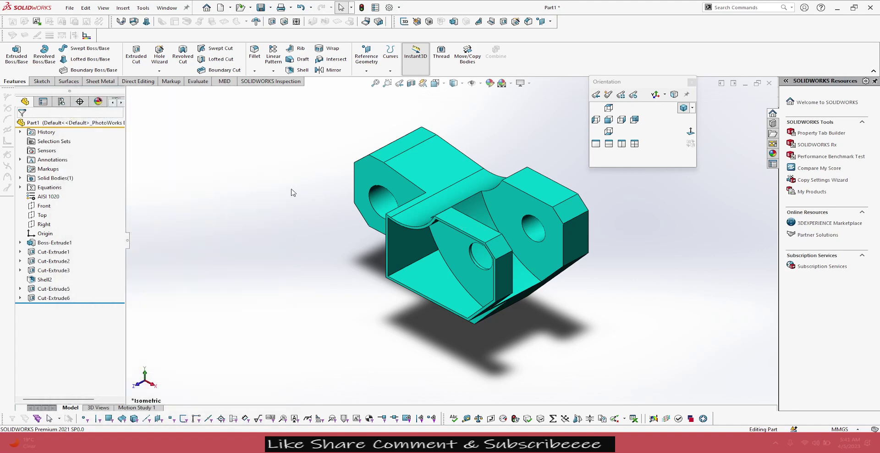